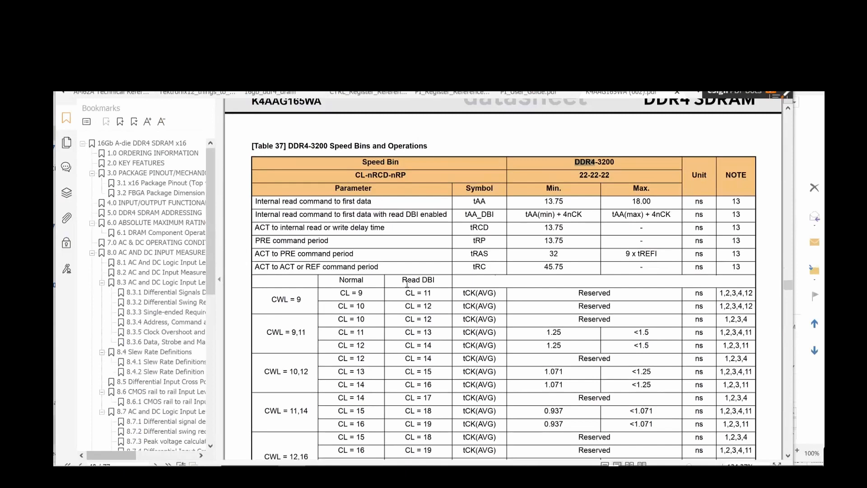
# Examine the CWL = 9,11 rows with the 1.25 ns minimum tCK(AVG) in the datasheet's DDR4-3200 speed bin table
pyautogui.scroll(-2, 407, 283)
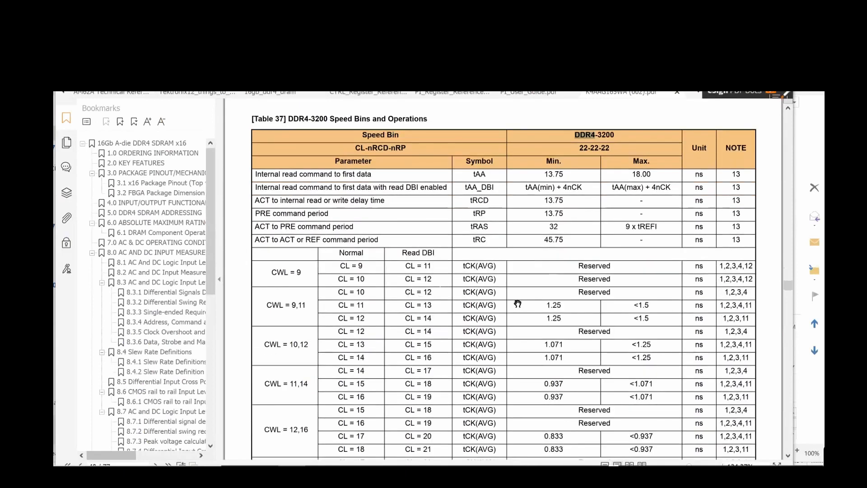
pyautogui.moveTo(546, 306); pyautogui.dragTo(570, 305)
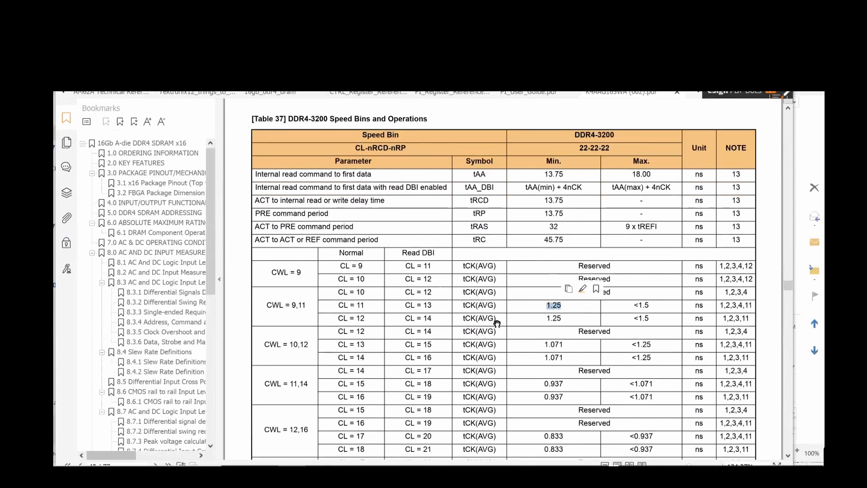
pyautogui.click(266, 305)
pyautogui.moveTo(328, 305); pyautogui.dragTo(760, 316)
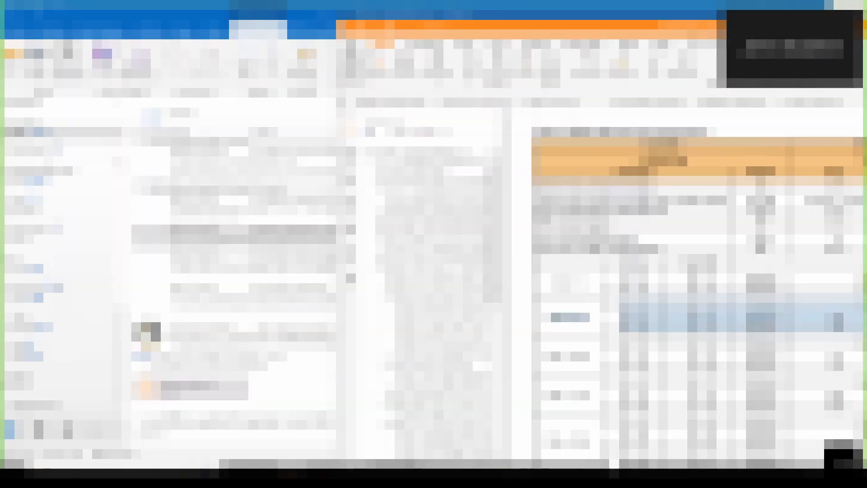
# Compare the configured CL and Read DBI setting with the datasheet's Read DBI column for CWL = 9,11, including its Reserved row
pyautogui.click(203, 387)
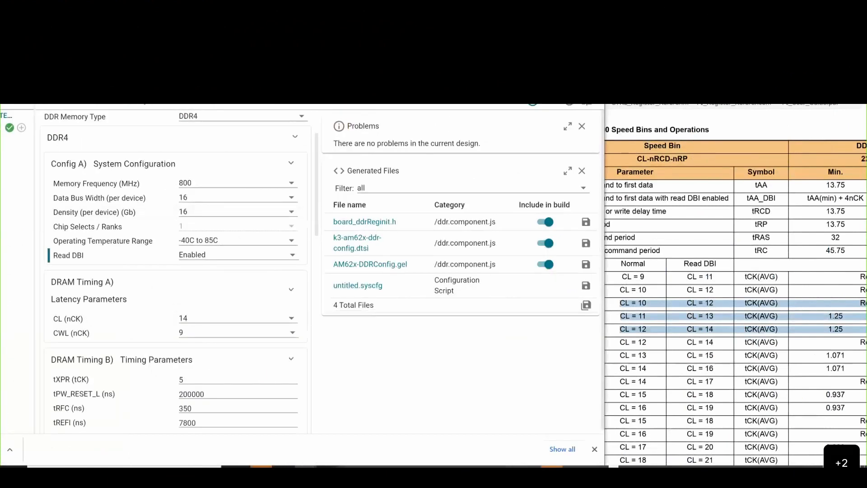
pyautogui.click(737, 93)
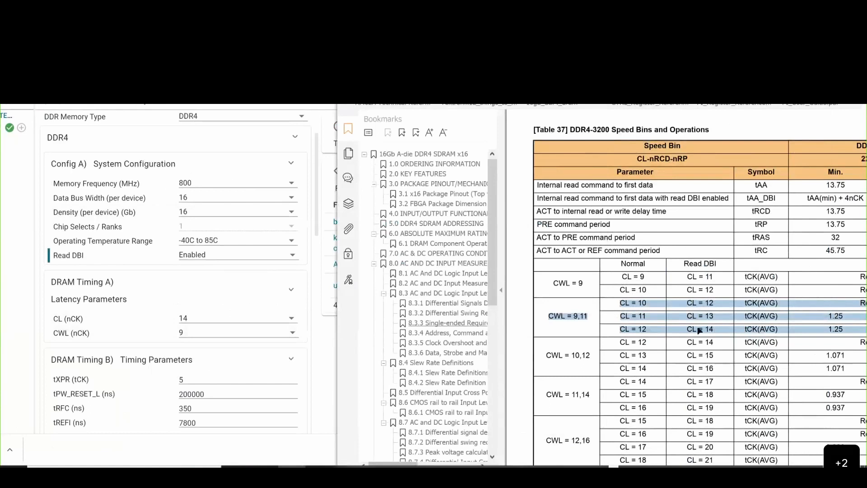
pyautogui.moveTo(685, 265); pyautogui.dragTo(717, 266)
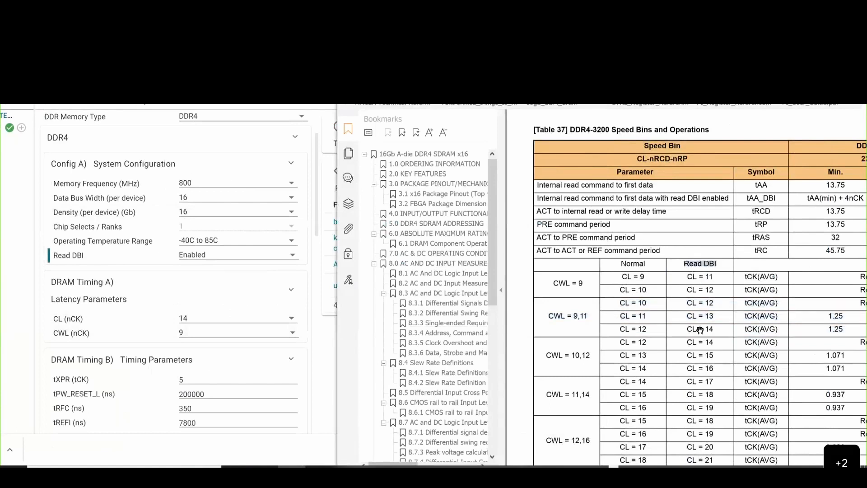
pyautogui.moveTo(687, 302); pyautogui.dragTo(707, 322)
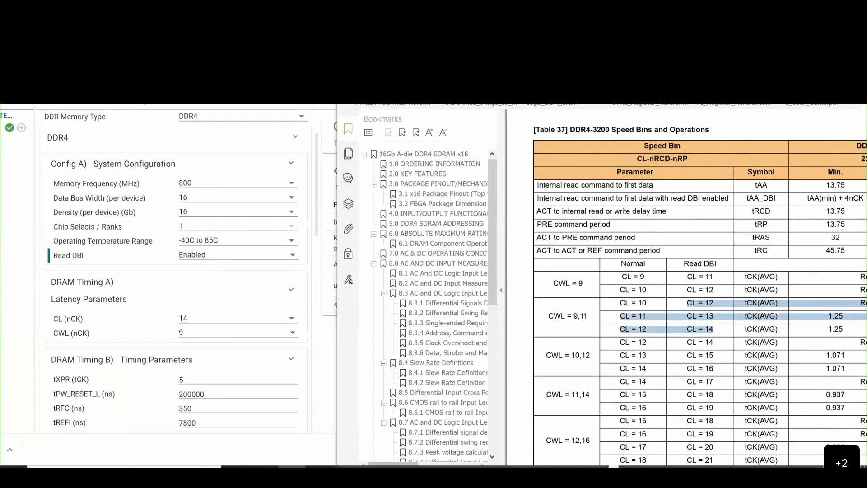
pyautogui.moveTo(769, 49); pyautogui.dragTo(584, 49)
pyautogui.click(688, 301)
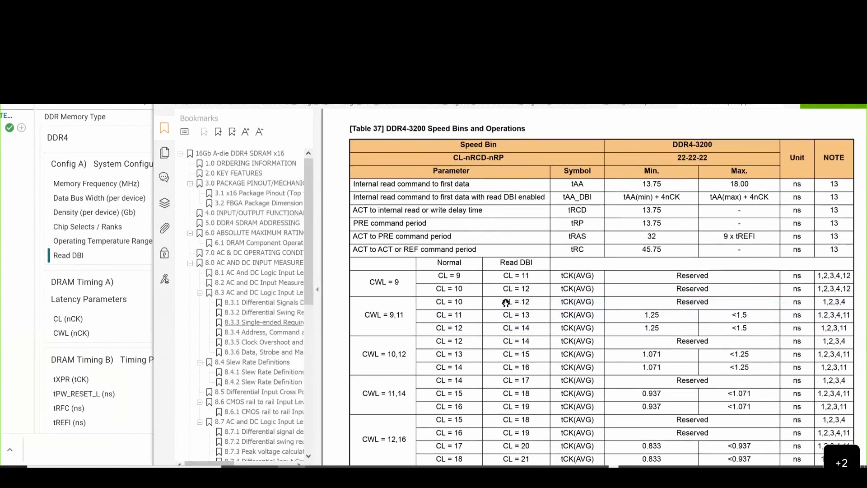
pyautogui.moveTo(678, 301); pyautogui.dragTo(711, 301)
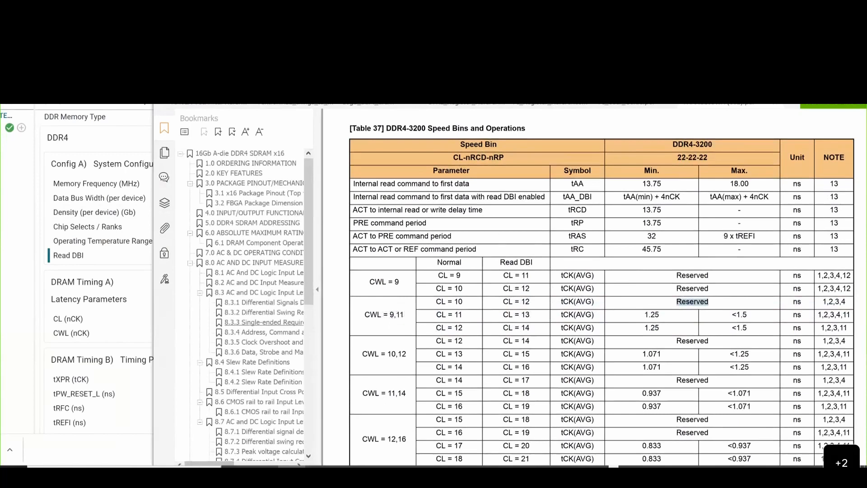
# Compare the configured CWL (nCK) latency with the CWL = 9 rows of the DDR4-3200 speed bin table
pyautogui.moveTo(362, 40); pyautogui.dragTo(472, 37)
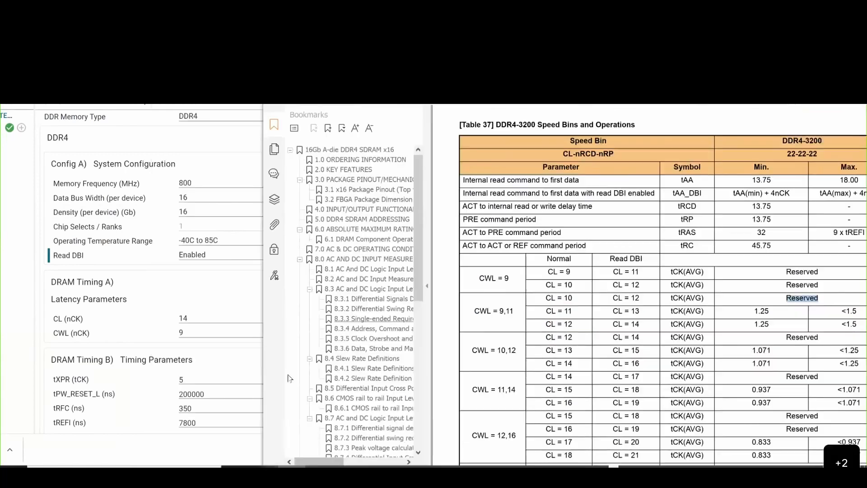
pyautogui.click(192, 335)
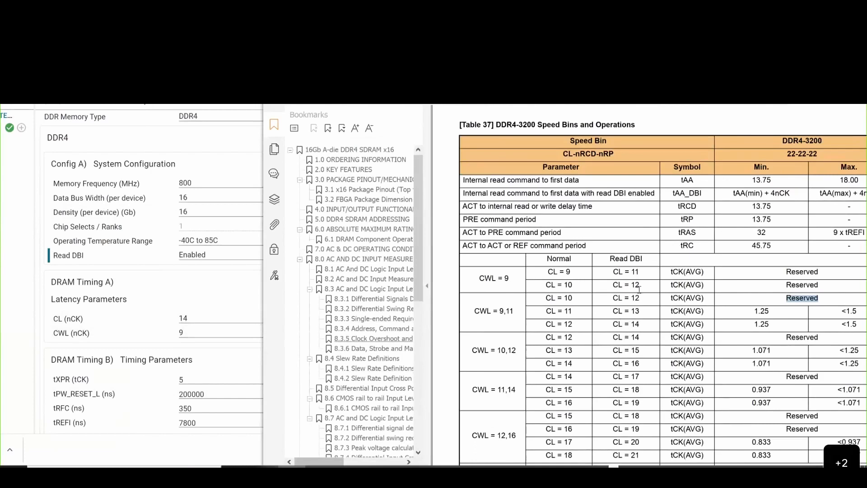
pyautogui.click(481, 276)
pyautogui.moveTo(488, 277); pyautogui.dragTo(572, 285)
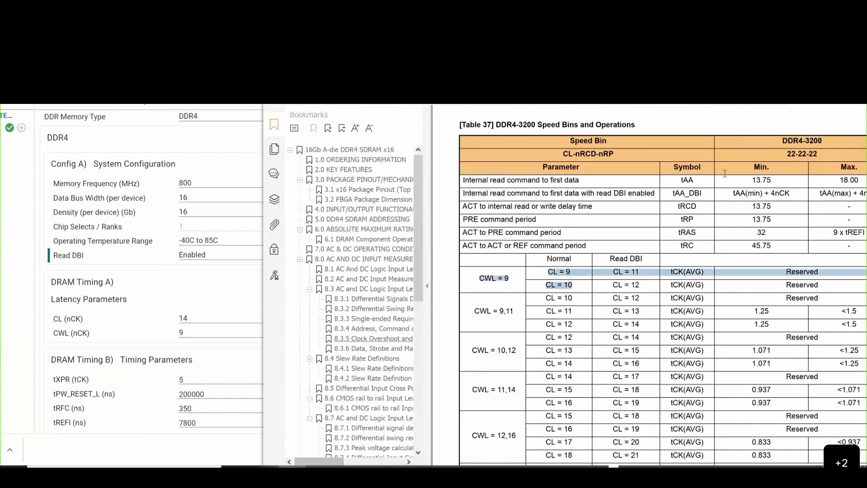
pyautogui.moveTo(677, 97); pyautogui.dragTo(553, 100)
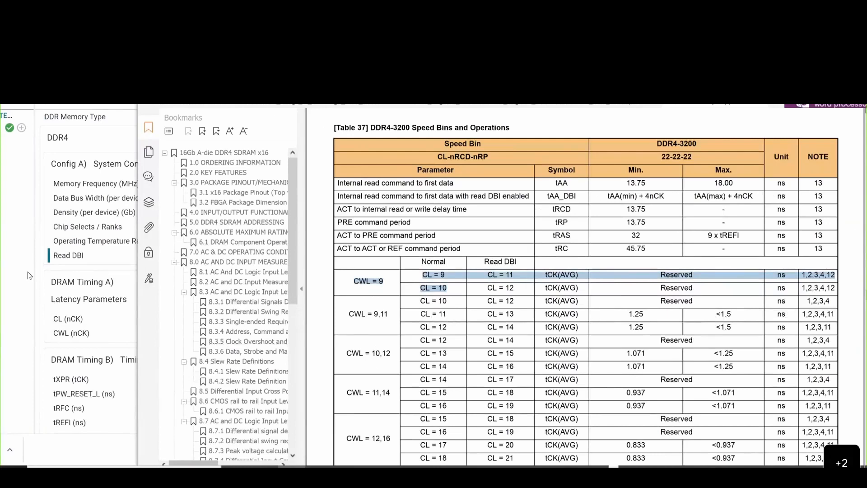
# Show the DRAM Timing B parameters and place the datasheet beside them for comparison
pyautogui.click(41, 285)
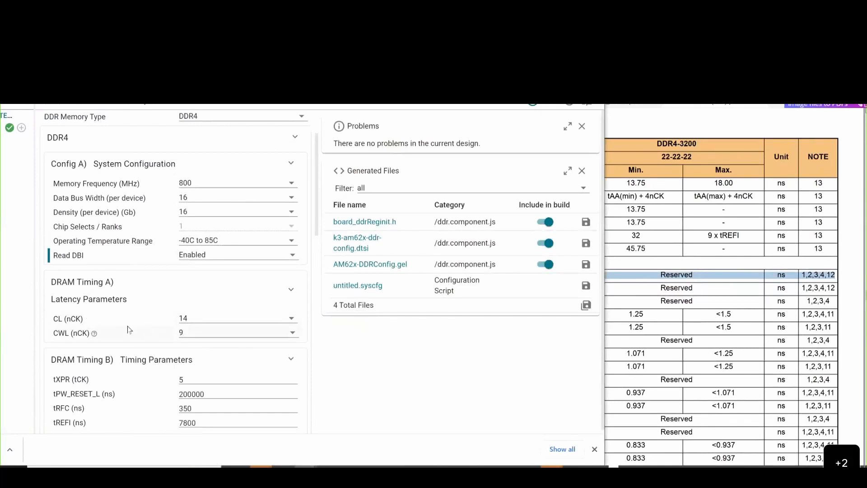
pyautogui.scroll(-2, 127, 329)
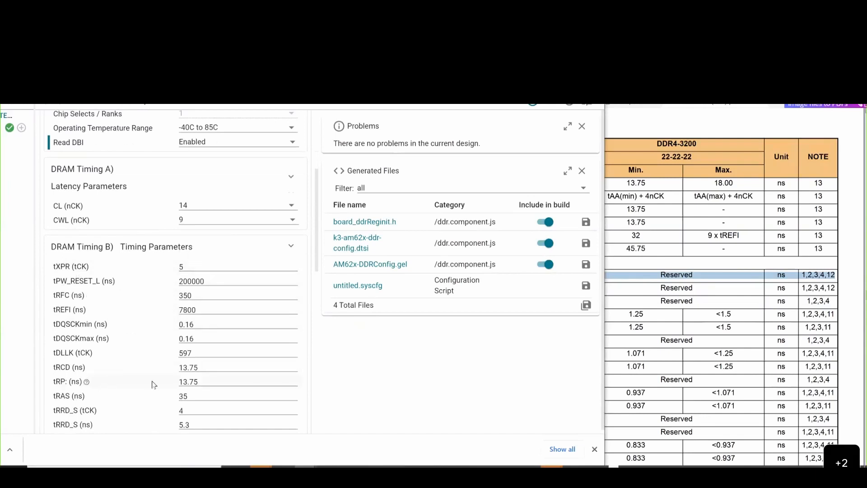
pyautogui.click(640, 315)
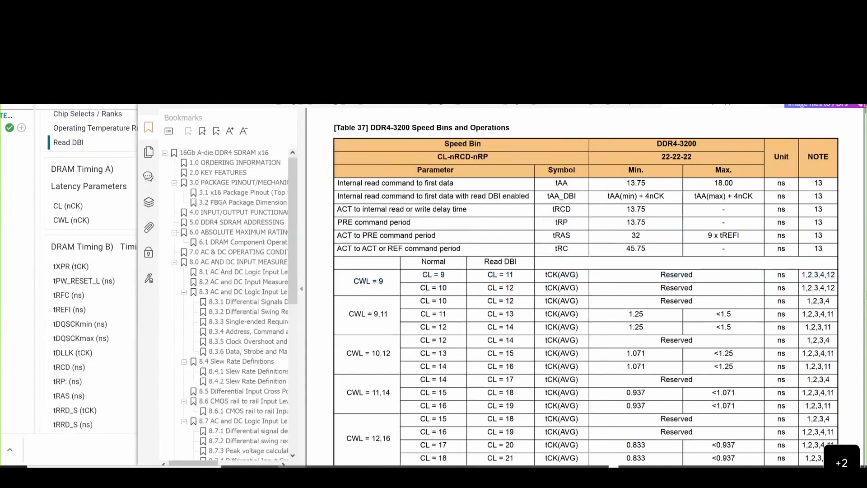
pyautogui.moveTo(452, 58); pyautogui.dragTo(630, 56)
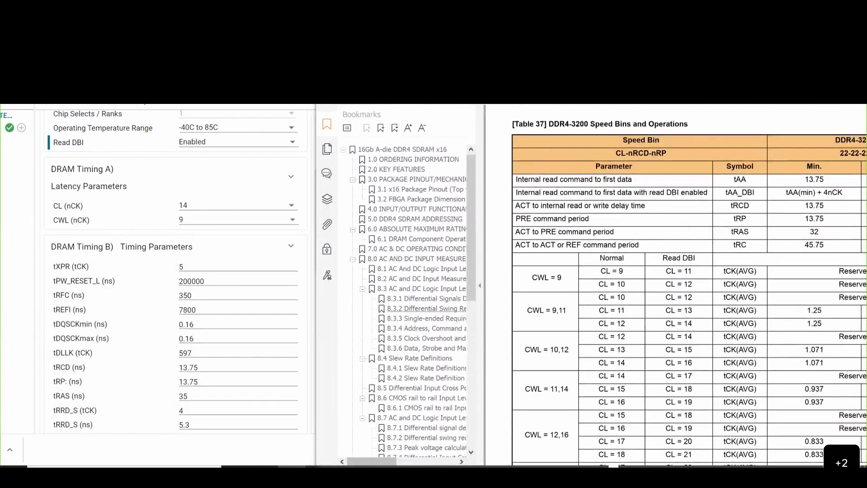
# Search the datasheet for tXPR, locate the DDR4-3200 column in Table 55 and collapse the bookmarks to see the whole table
pyautogui.press('Return')
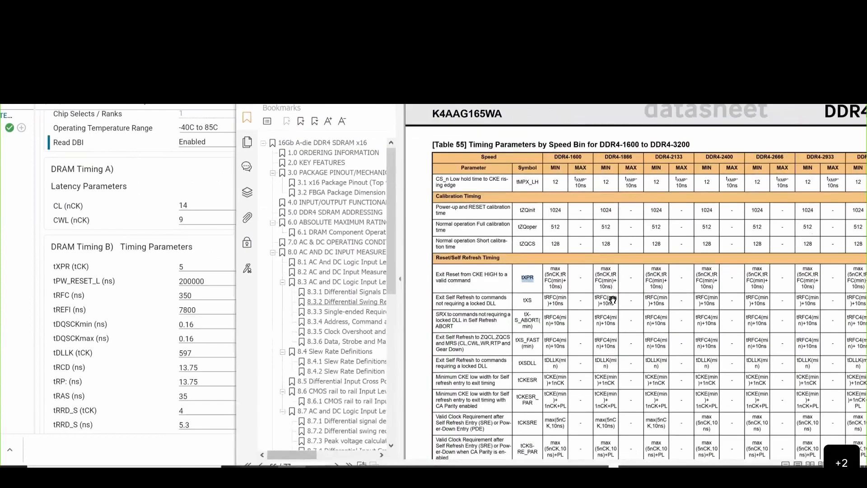
pyautogui.scroll(2, 613, 299)
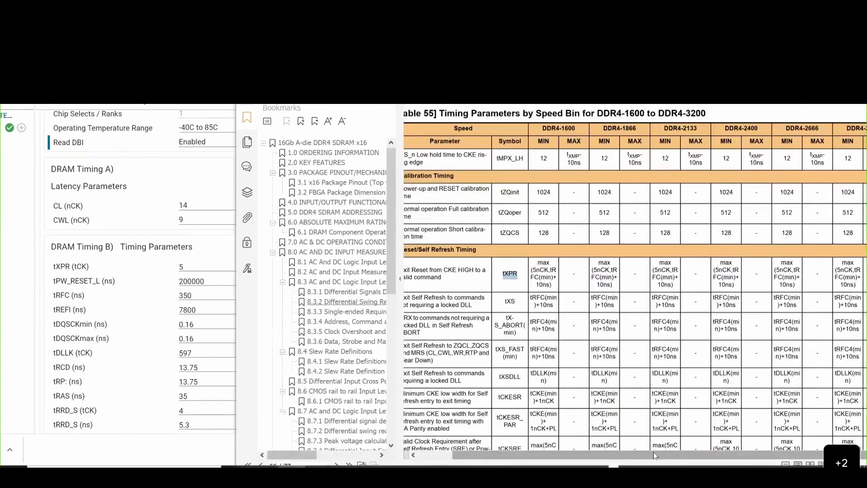
pyautogui.moveTo(683, 455); pyautogui.dragTo(741, 452)
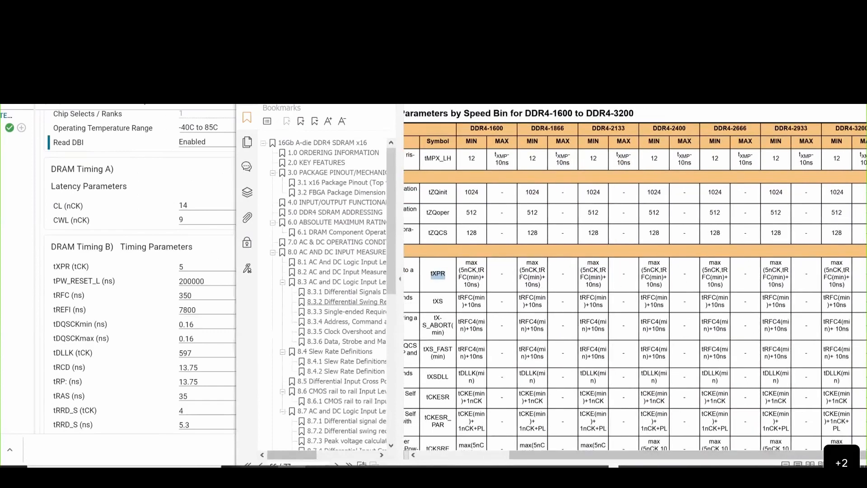
pyautogui.moveTo(605, 36); pyautogui.dragTo(478, 33)
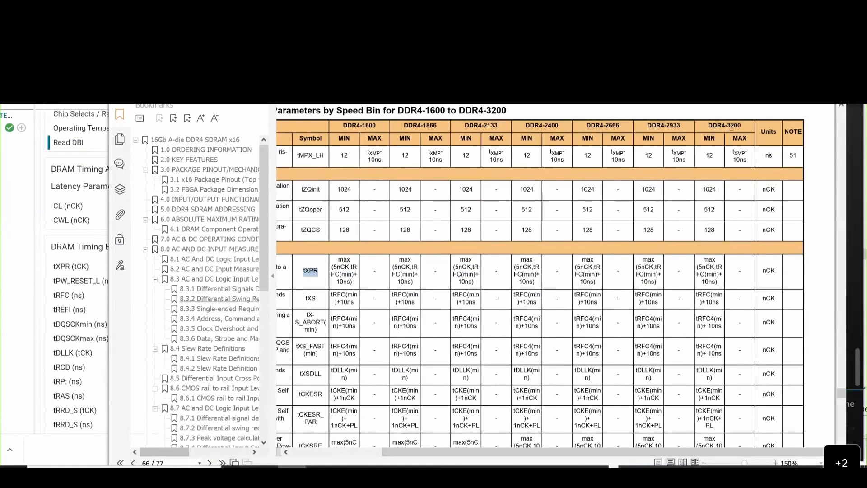
pyautogui.moveTo(743, 128); pyautogui.dragTo(710, 126)
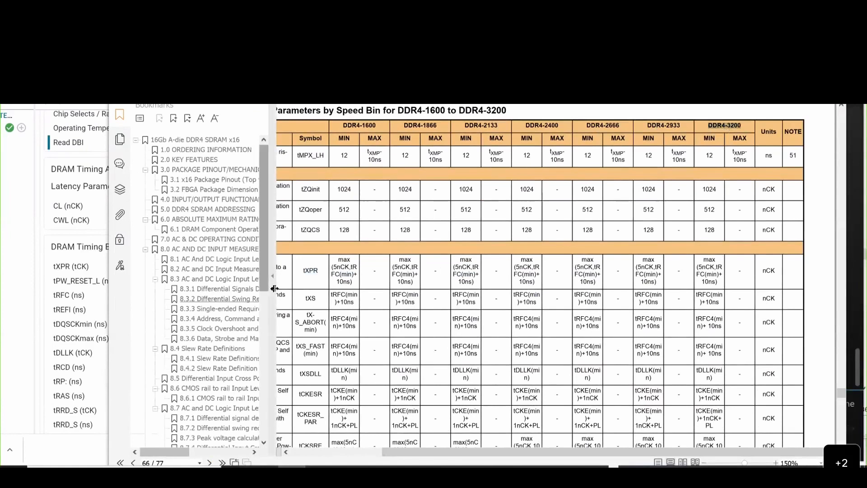
pyautogui.moveTo(272, 295); pyautogui.dragTo(135, 292)
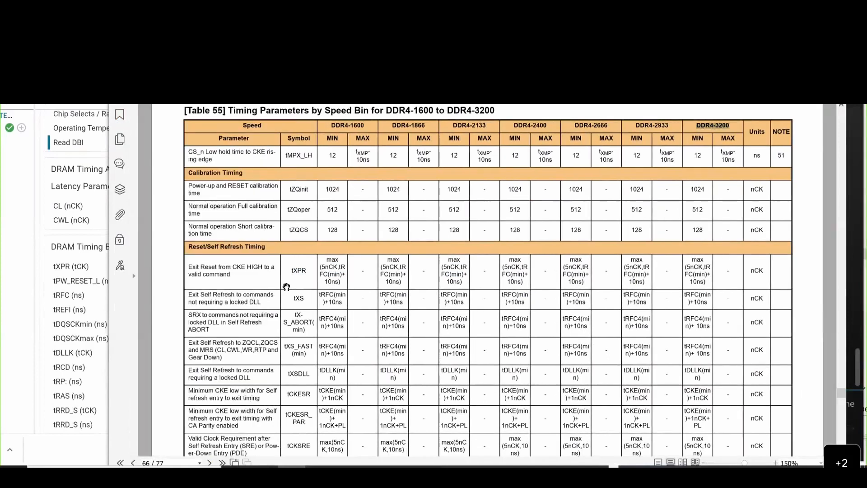
# Examine the tXPR minimum formula for DDR4-3200 and compare it with the tXPR (tCK) parameter in the DDR configuration
pyautogui.click(693, 262)
pyautogui.moveTo(687, 267); pyautogui.dragTo(710, 283)
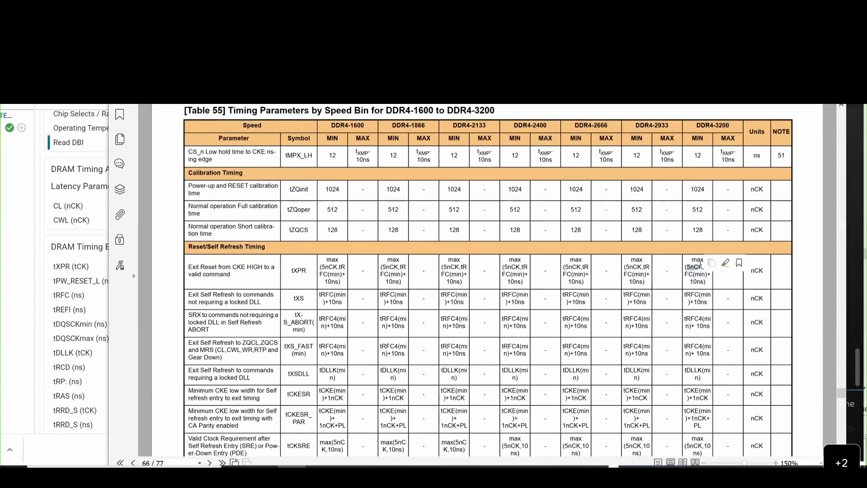
pyautogui.moveTo(701, 265); pyautogui.dragTo(702, 267)
pyautogui.click(693, 259)
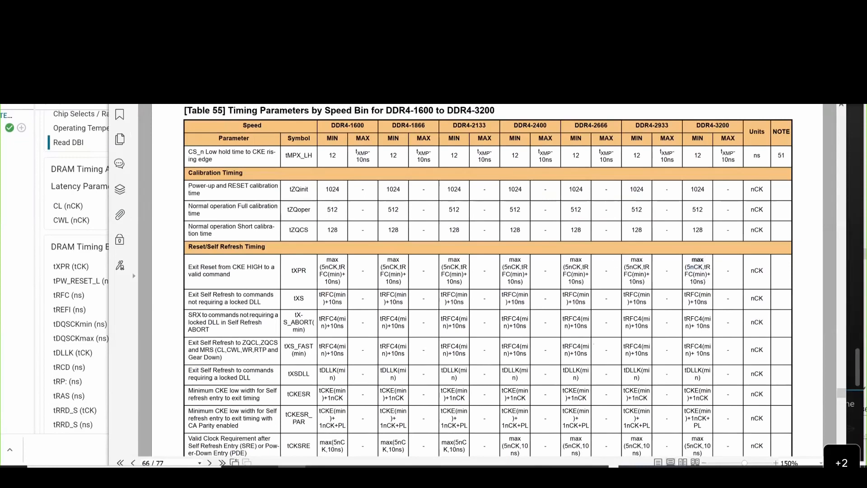
pyautogui.hotkey('alt', 'Tab')
pyautogui.click(182, 267)
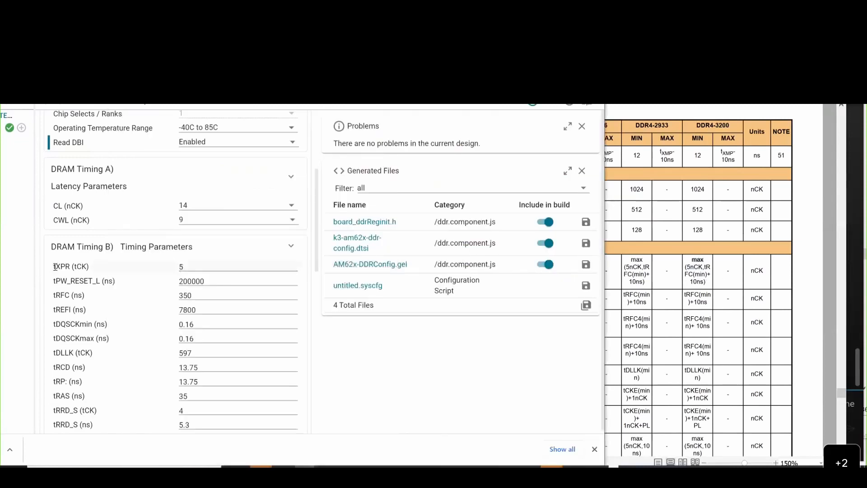
pyautogui.moveTo(54, 267); pyautogui.dragTo(89, 267)
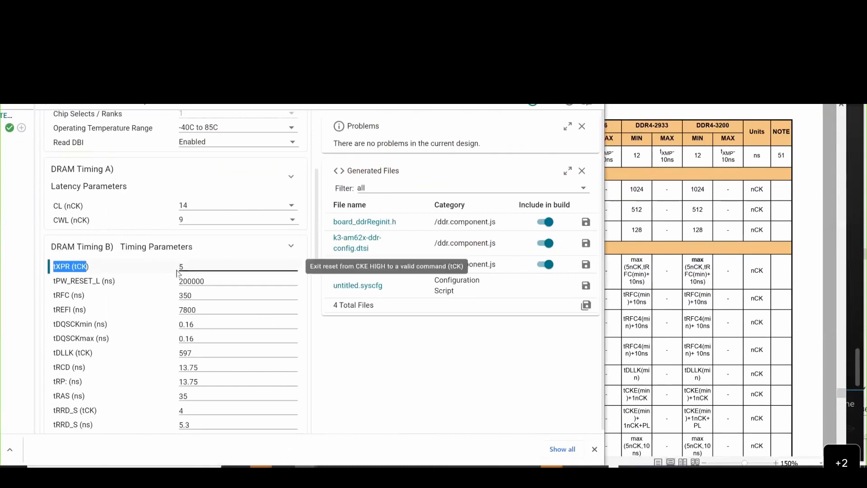
# Review the DRAM Timing B parameter list for timings that have both tCK and ns entries
pyautogui.scroll(-1, 140, 310)
pyautogui.scroll(-10, 141, 309)
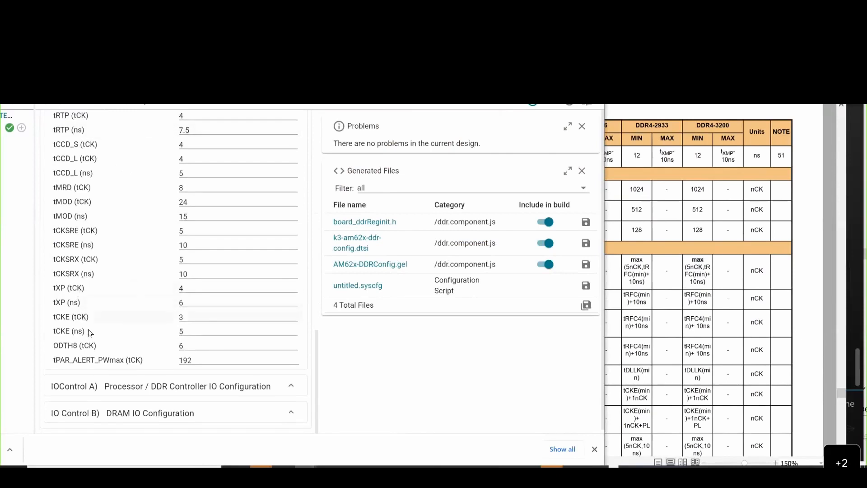
pyautogui.scroll(15, 88, 312)
pyautogui.scroll(-4, 89, 278)
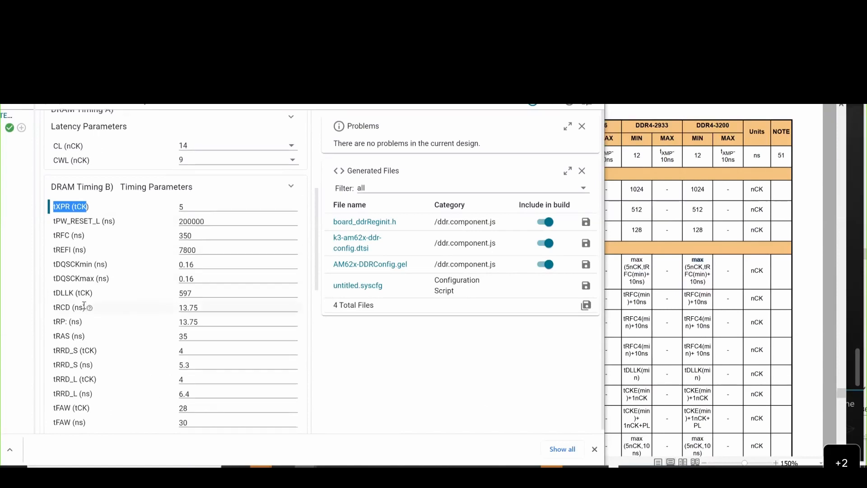
pyautogui.scroll(-1, 84, 306)
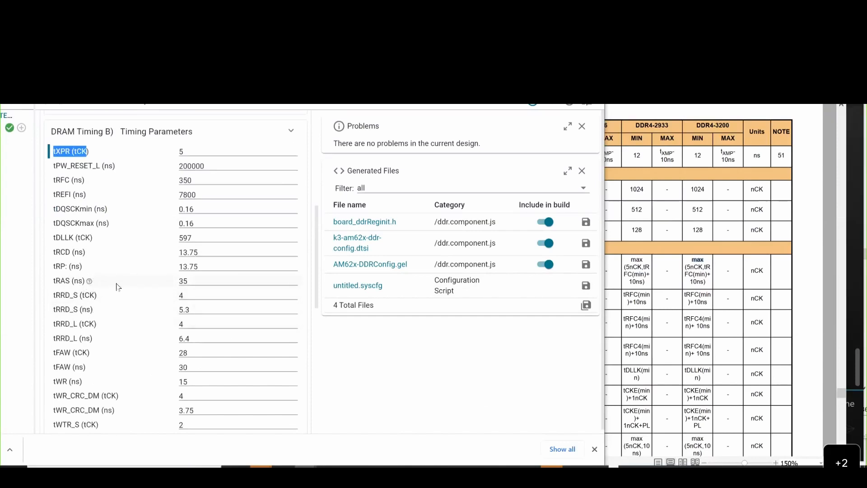
pyautogui.scroll(-1, 112, 287)
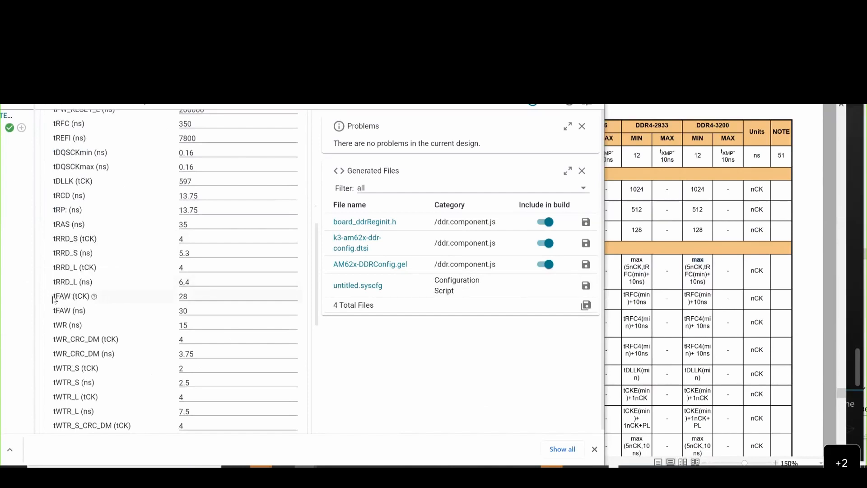
# Pick out the tFAW parameters in the configuration, search the datasheet for tFAW and examine its page-size variants
pyautogui.moveTo(54, 297); pyautogui.dragTo(92, 310)
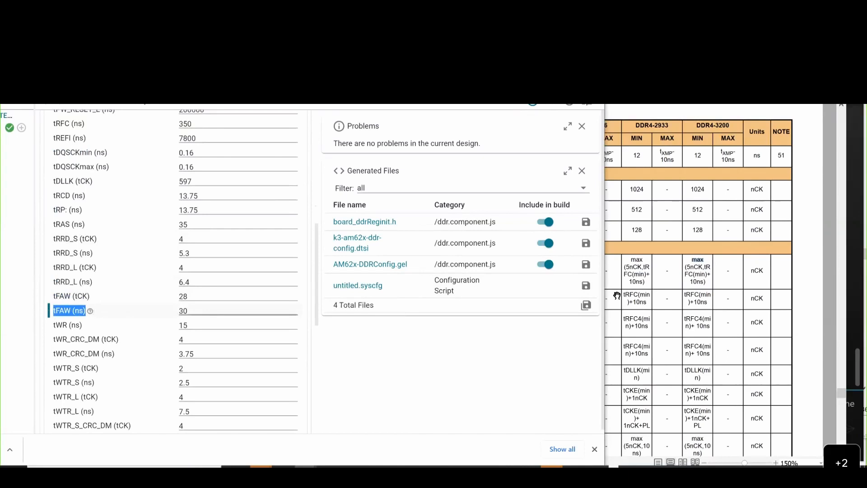
pyautogui.click(641, 286)
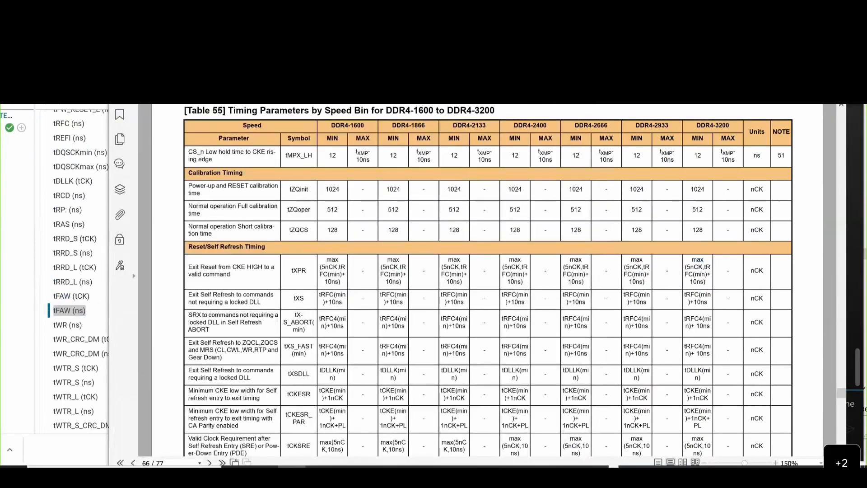
pyautogui.press('Return')
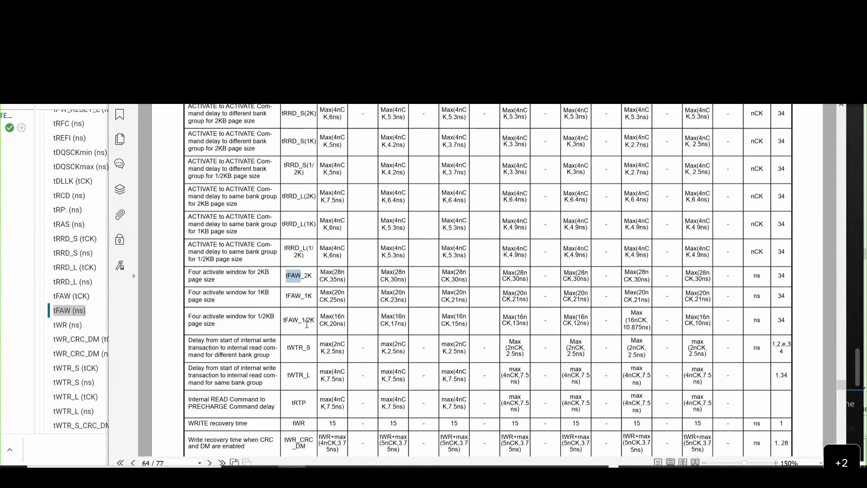
pyautogui.moveTo(301, 321); pyautogui.dragTo(309, 276)
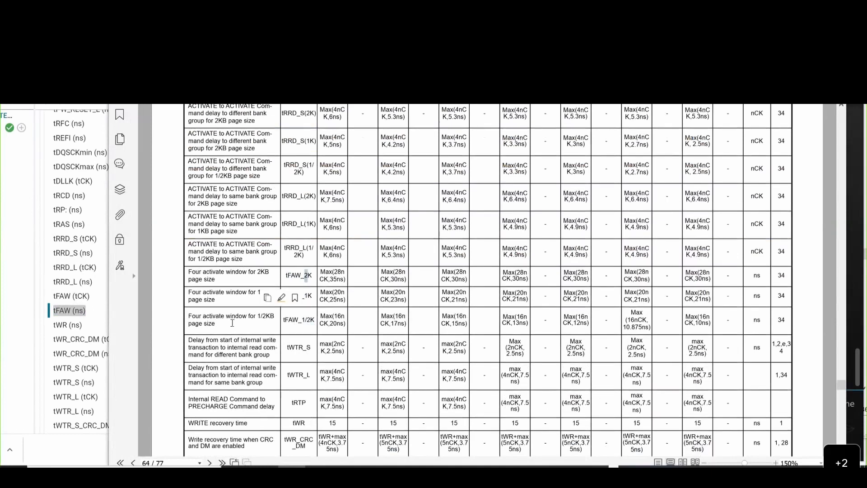
# Look up the page size in the datasheet's DDR4 SDRAM addressing tables to determine which tFAW page-size variant applies
pyautogui.moveTo(258, 317); pyautogui.dragTo(270, 273)
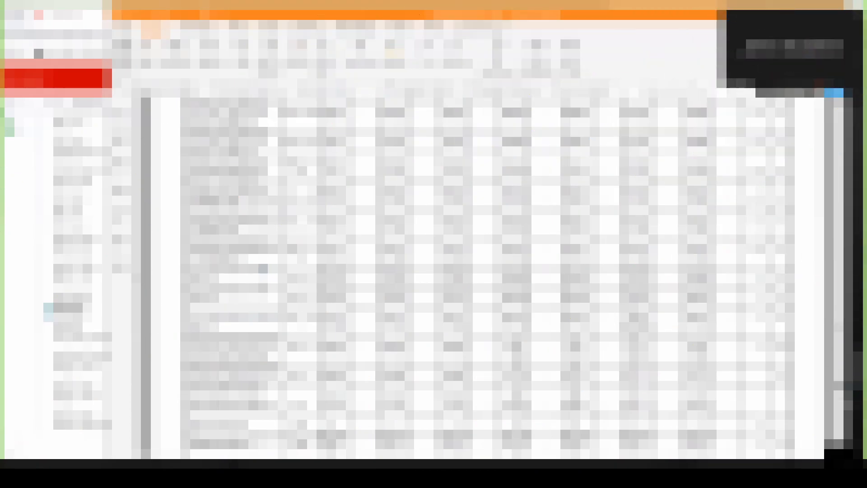
pyautogui.scroll(10, 361, 288)
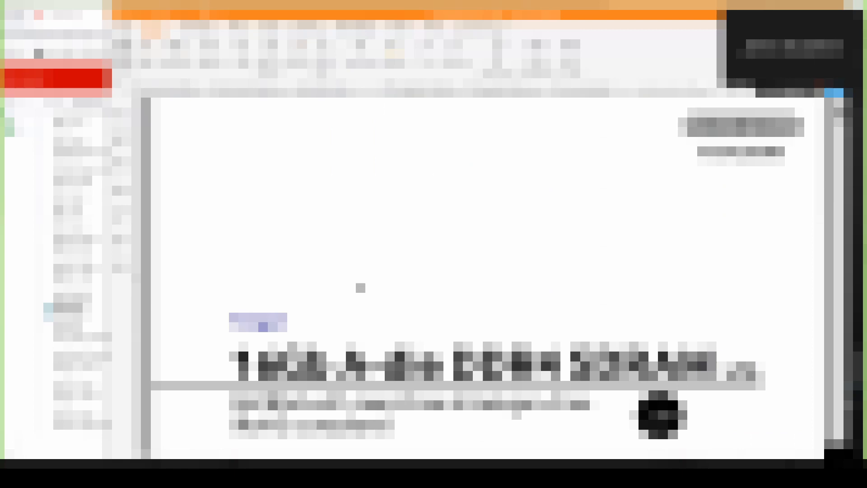
pyautogui.scroll(-15, 360, 288)
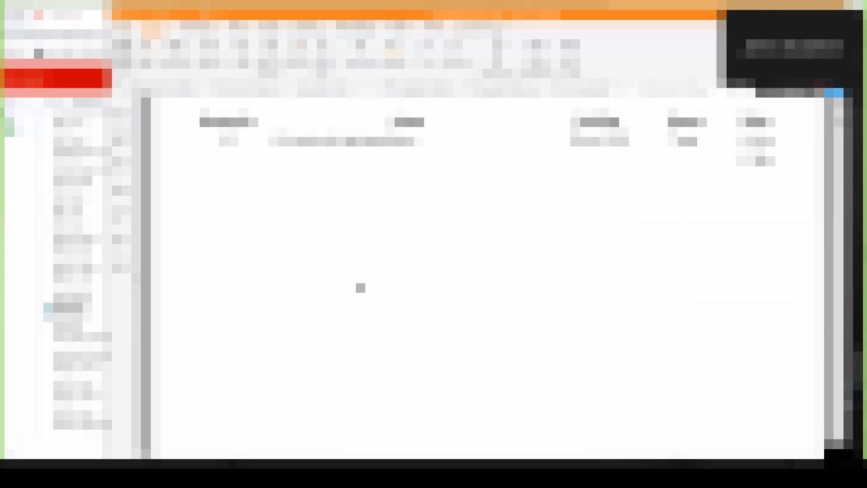
pyautogui.scroll(-15, 360, 288)
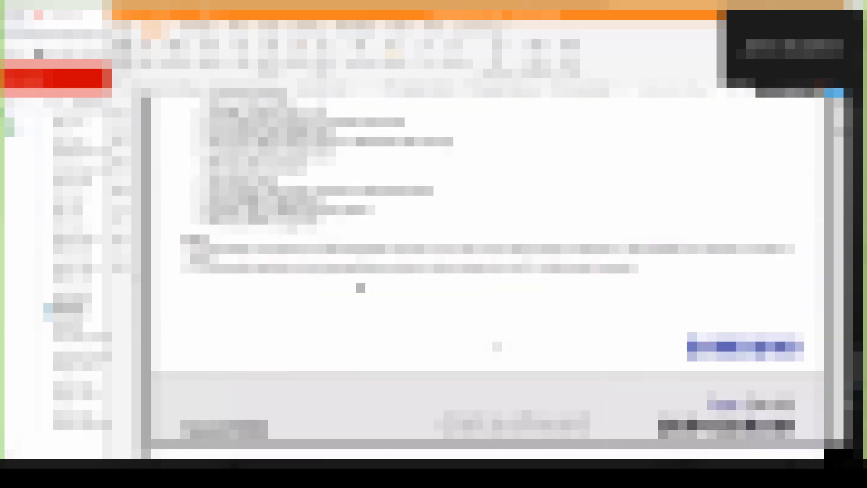
pyautogui.scroll(-3, 361, 288)
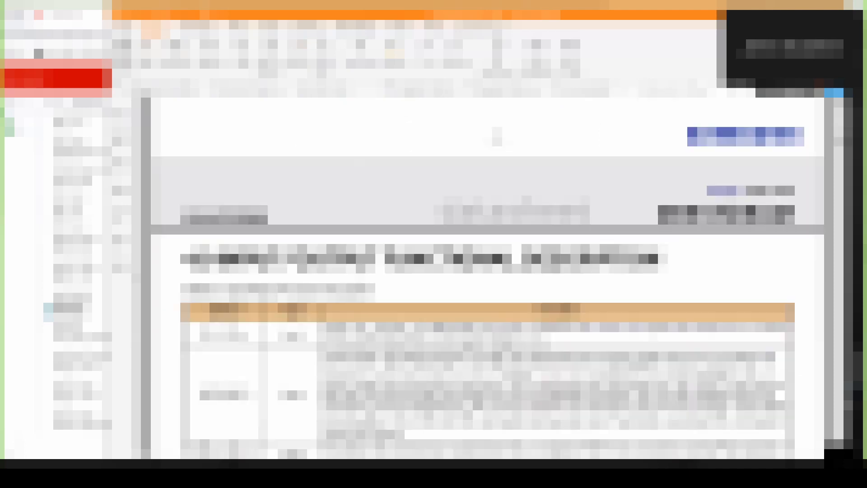
pyautogui.scroll(-15, 360, 288)
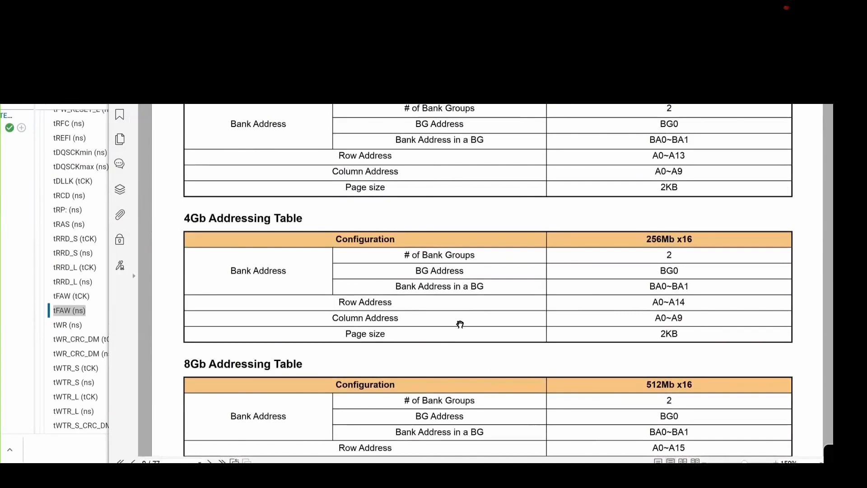
pyautogui.scroll(2, 461, 324)
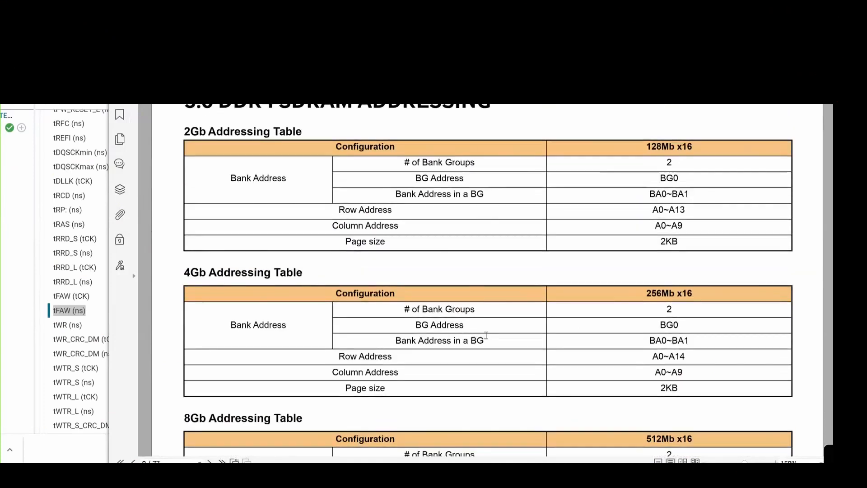
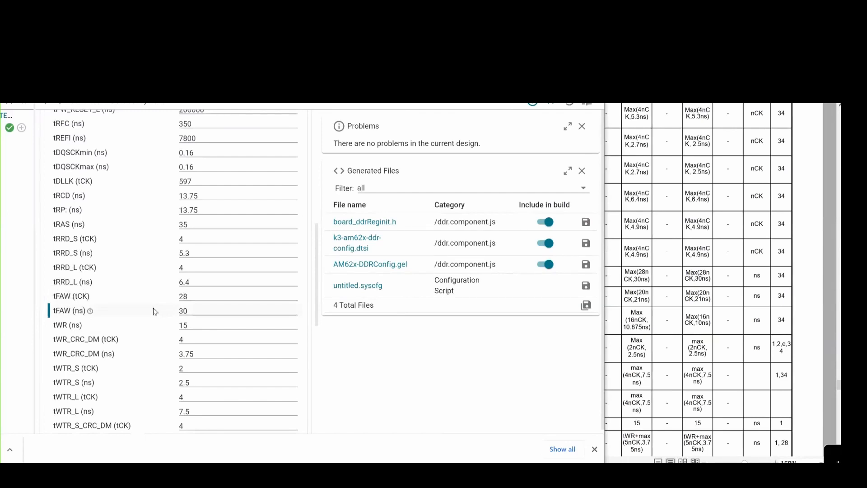
# Examine the DDR4-3200 minimums for the 2KB page-size tFAW and tRRD rows in the datasheet against the configured values
pyautogui.click(702, 307)
pyautogui.scroll(1, 722, 147)
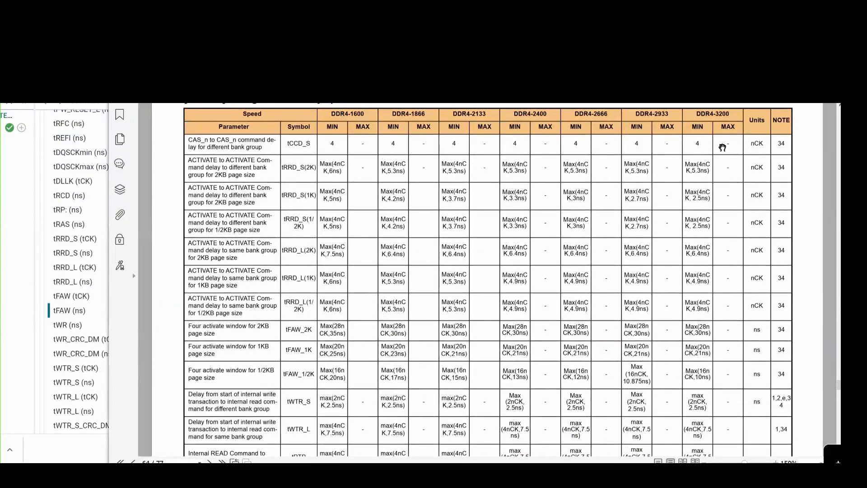
pyautogui.scroll(-3, 708, 360)
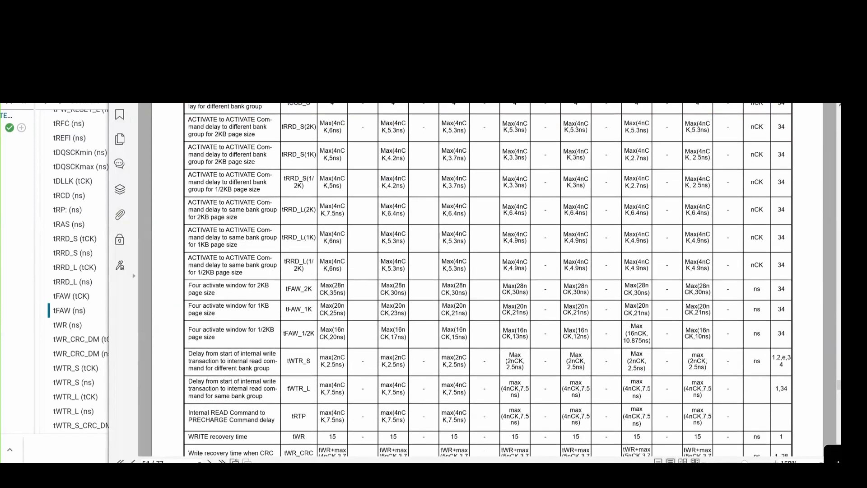
pyautogui.hotkey('alt', 'Tab')
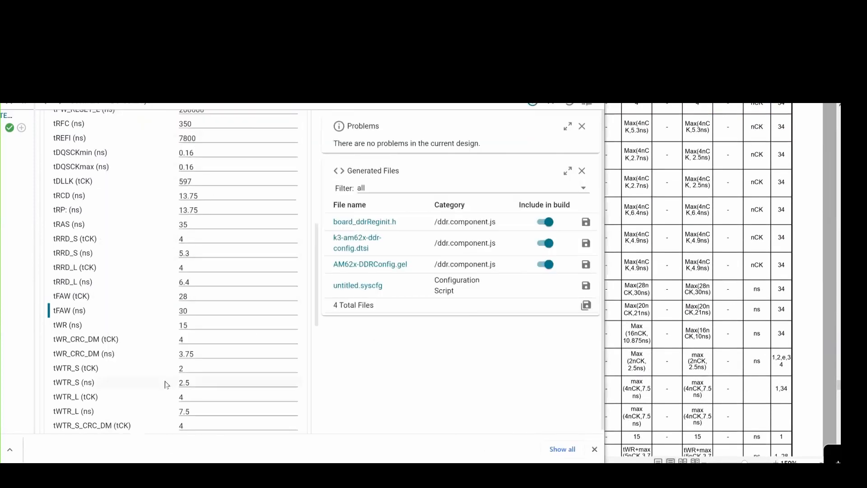
# Review the remaining DRAM Timing B parameters from tWR to tPAR_ALERT_PWmax alongside the DDR4-3200 column of the datasheet table
pyautogui.scroll(-4, 162, 345)
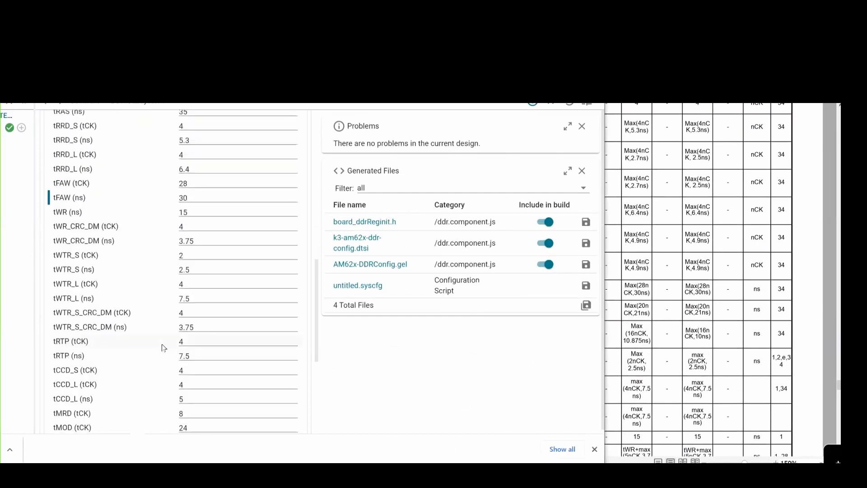
pyautogui.scroll(-3, 162, 346)
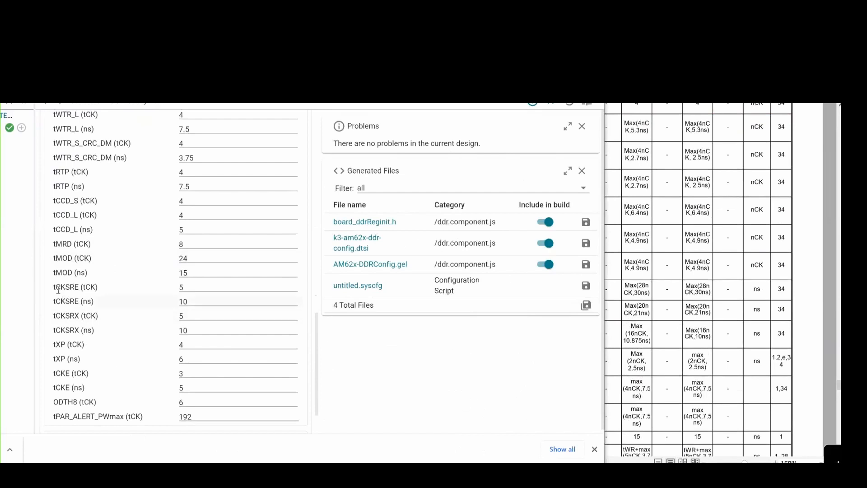
pyautogui.click(656, 291)
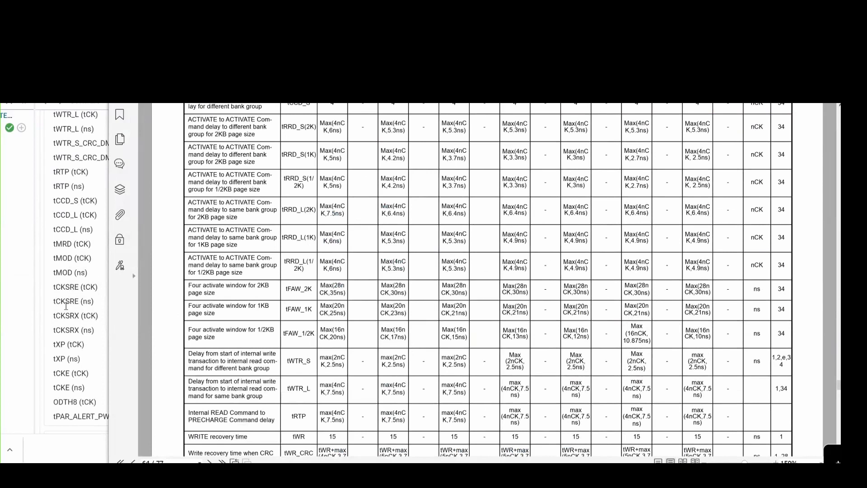
pyautogui.click(46, 296)
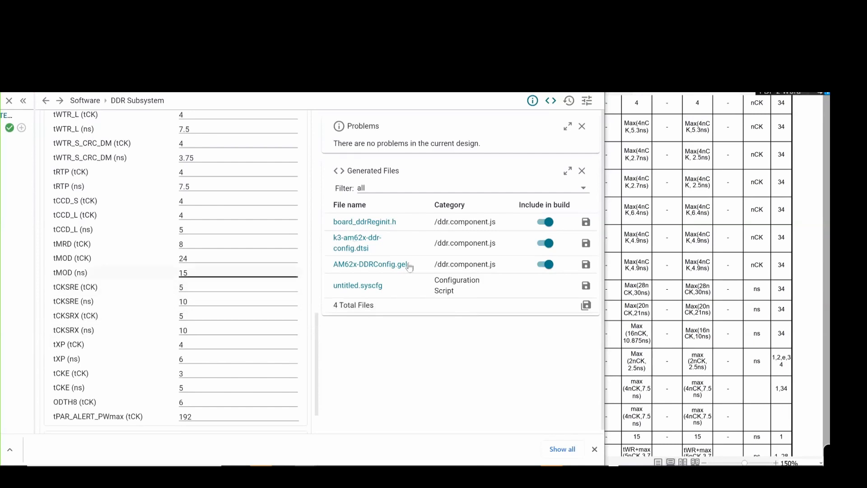
pyautogui.scroll(2, 691, 267)
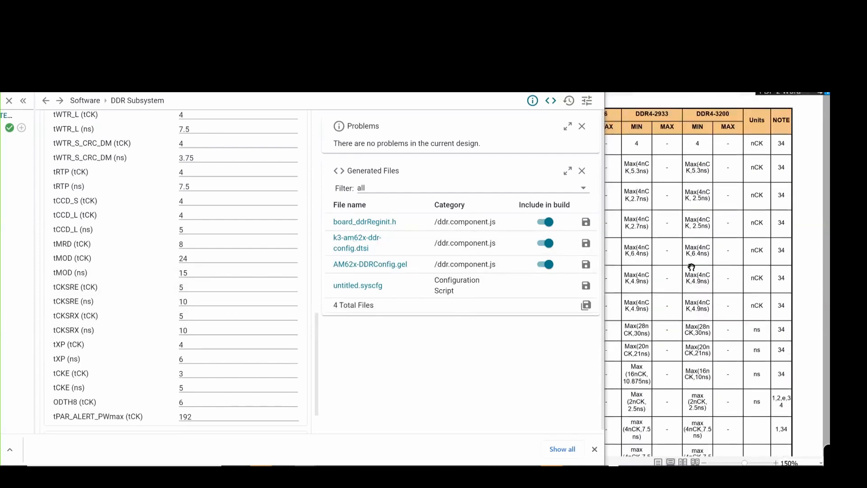
pyautogui.scroll(1, 692, 267)
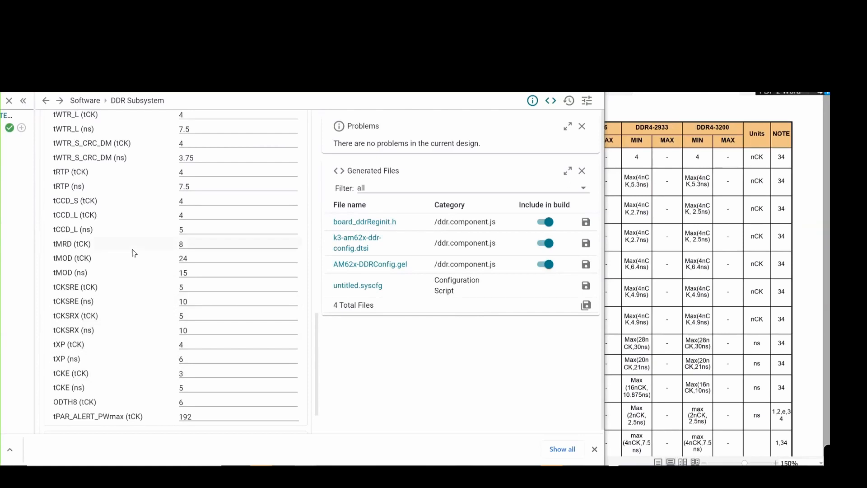
pyautogui.scroll(-1, 133, 253)
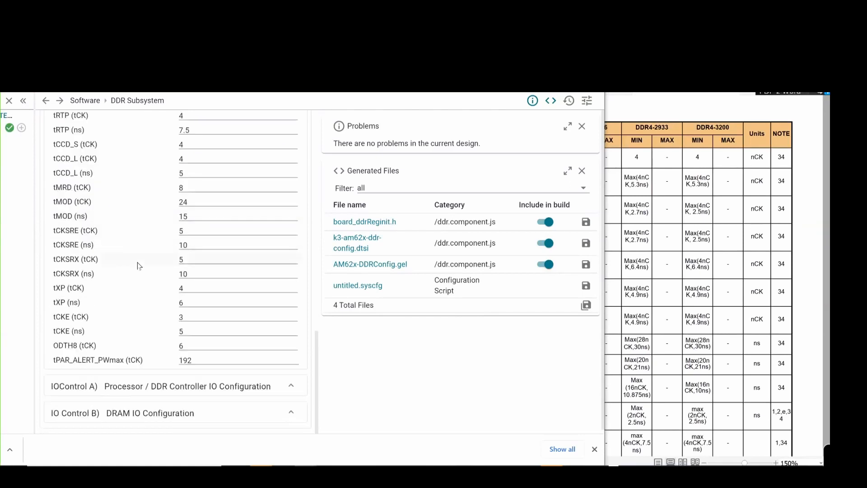
# Collapse the DRAM Timing B and DRAM Timing A sections of the DDR configuration
pyautogui.scroll(8, 140, 266)
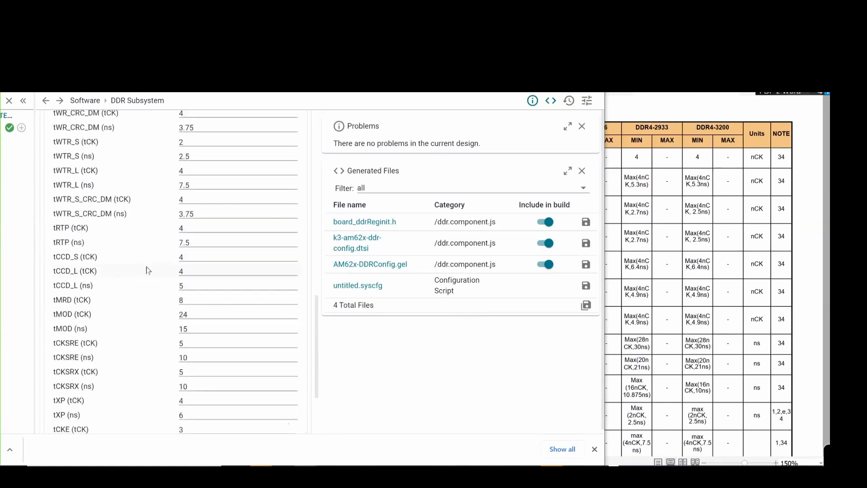
pyautogui.scroll(1, 148, 271)
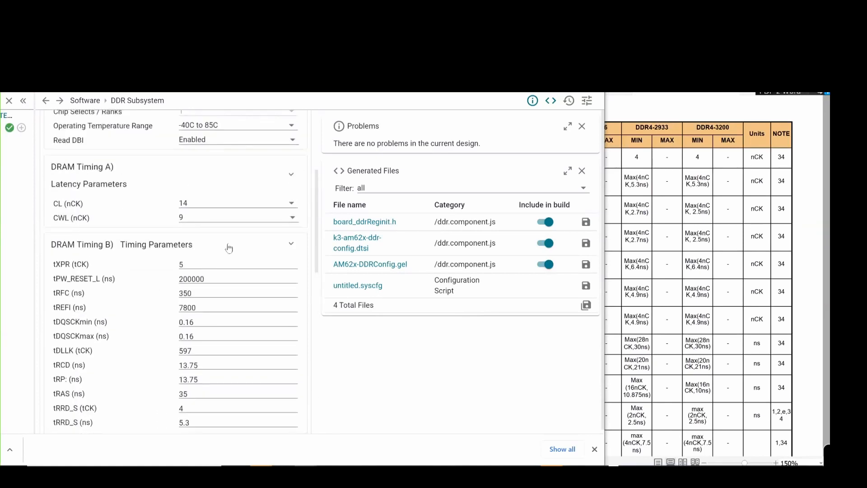
pyautogui.click(291, 247)
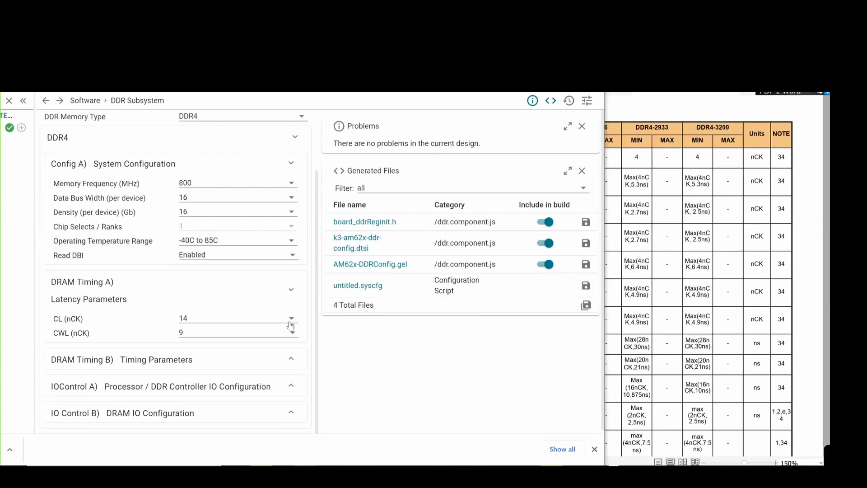
pyautogui.click(292, 292)
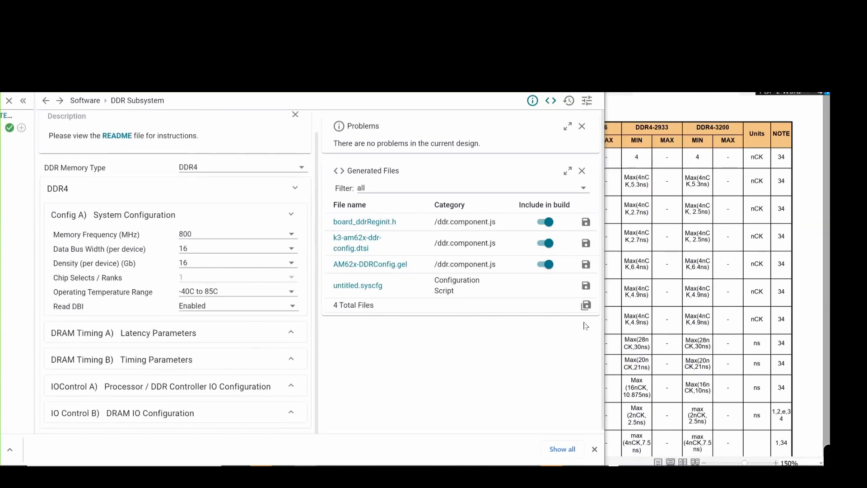
# Revisit the datasheet's timing table and expand the DRAM Timing A and B sections to review their parameters side by side
pyautogui.click(665, 315)
pyautogui.scroll(-3, 306, 275)
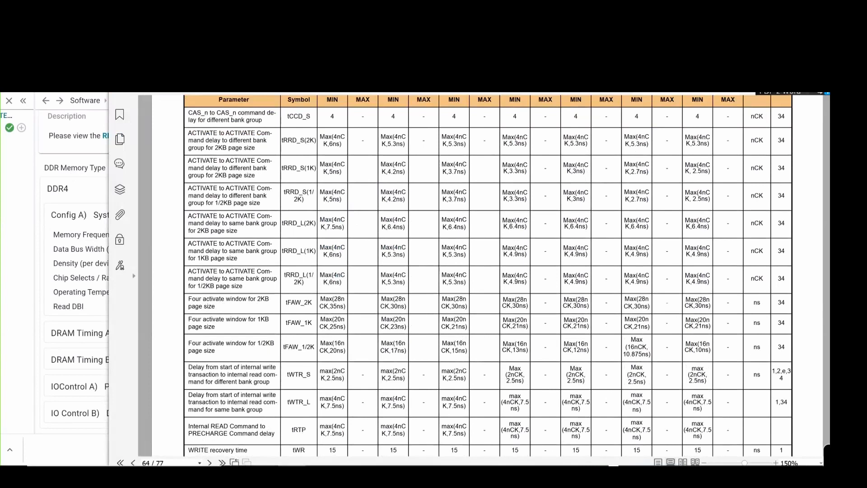
pyautogui.click(84, 270)
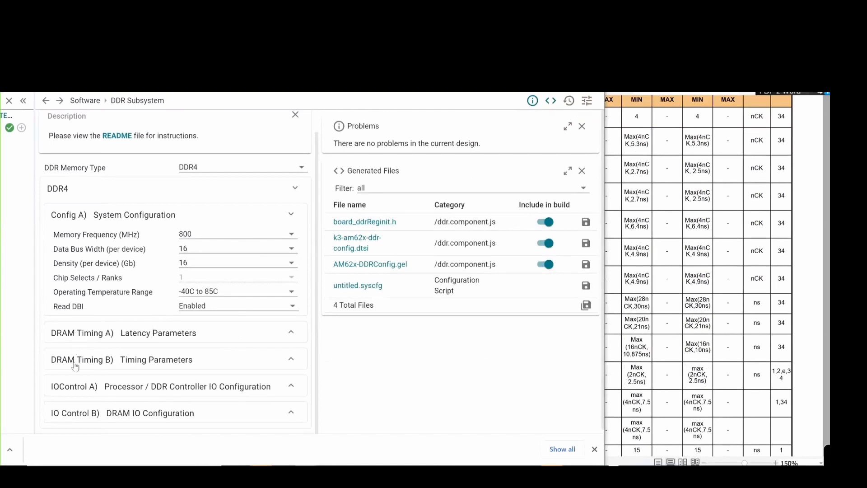
pyautogui.click(291, 333)
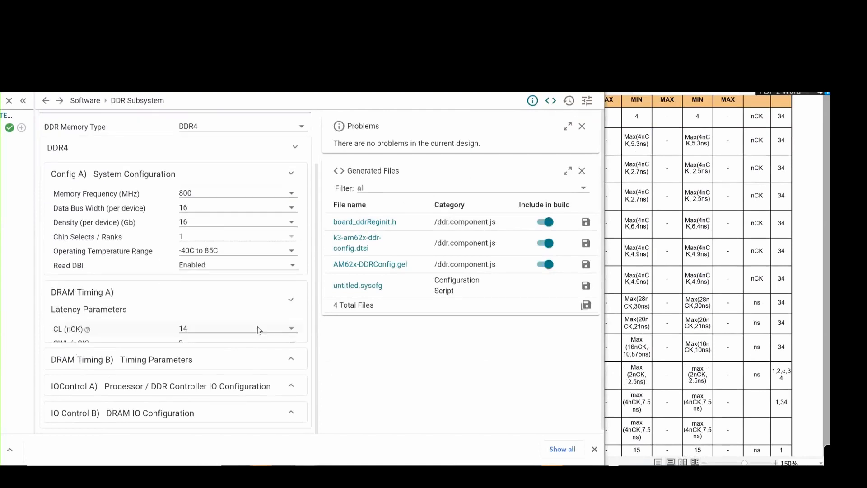
pyautogui.click(292, 362)
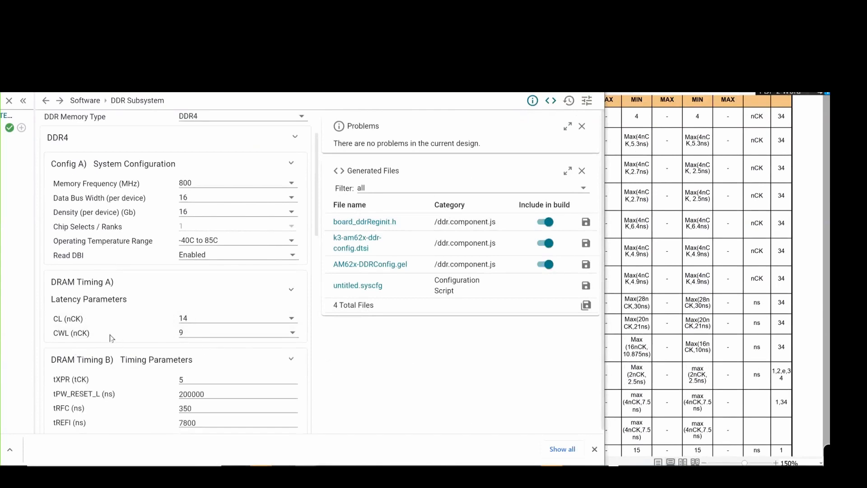
pyautogui.scroll(-5, 111, 339)
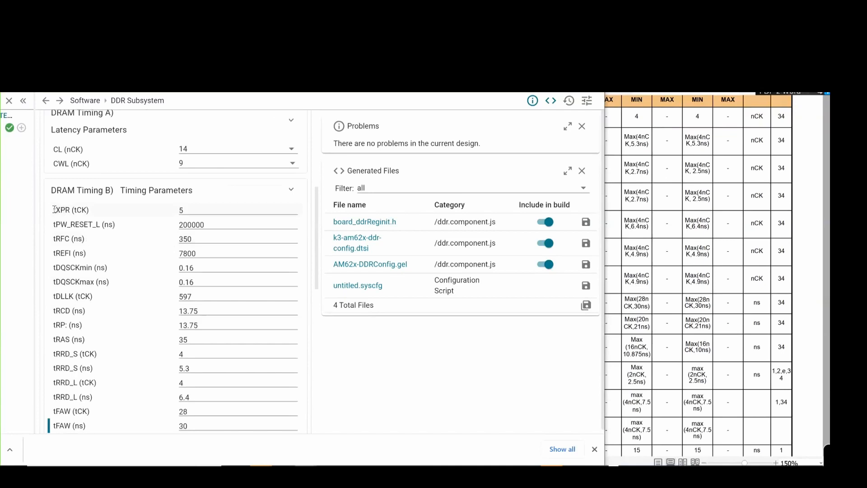
# Pick out the tPW_RESET_L parameter in DRAM Timing B and bring up the datasheet's timing table for comparison
pyautogui.moveTo(54, 210); pyautogui.dragTo(93, 225)
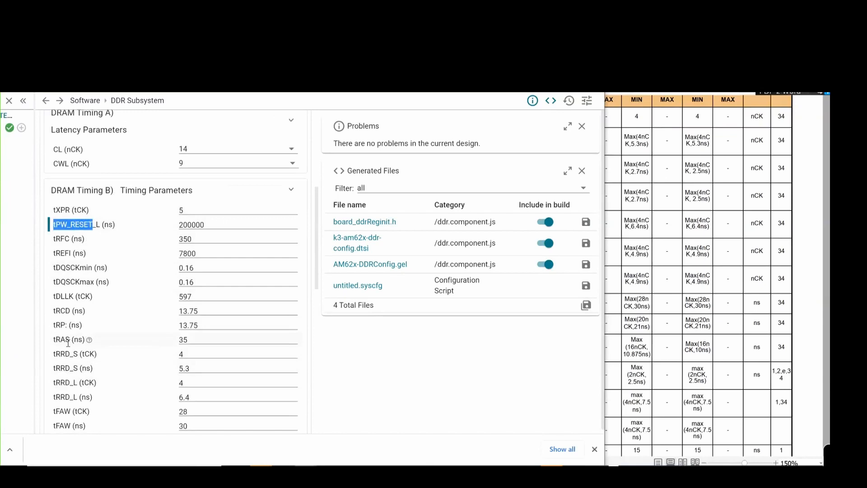
pyautogui.click(671, 289)
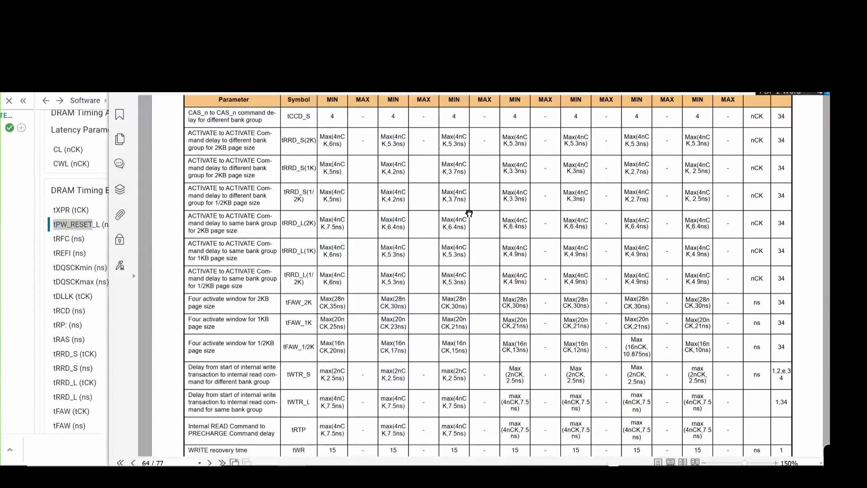
pyautogui.click(57, 237)
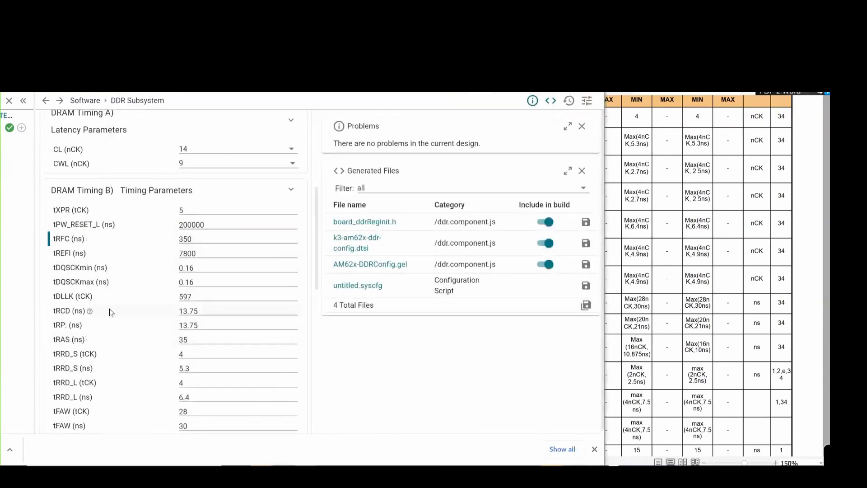
# Collapse both DRAM timing sections and expand IOControl A and IO Control B to view the controller and DRAM IO settings
pyautogui.scroll(1, 115, 291)
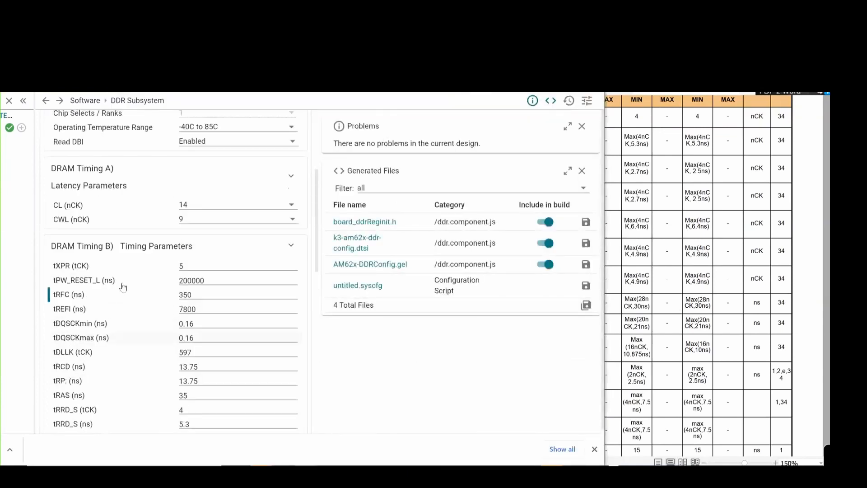
pyautogui.click(293, 248)
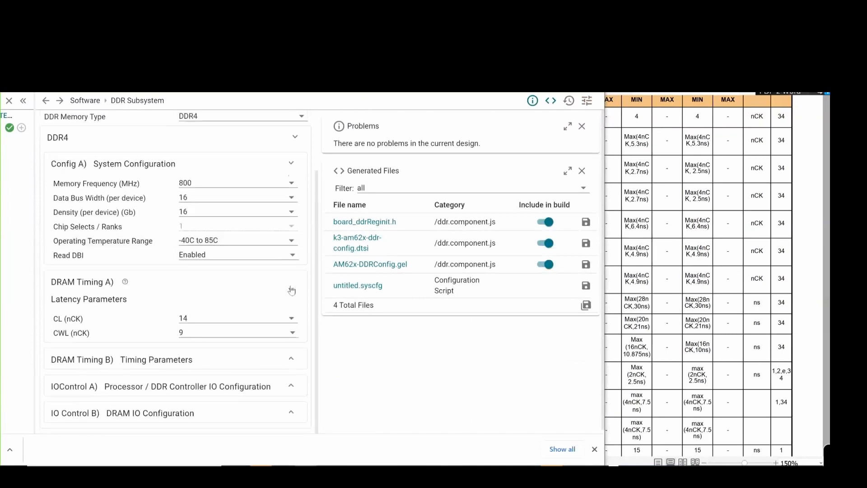
pyautogui.scroll(1, 208, 347)
pyautogui.click(135, 299)
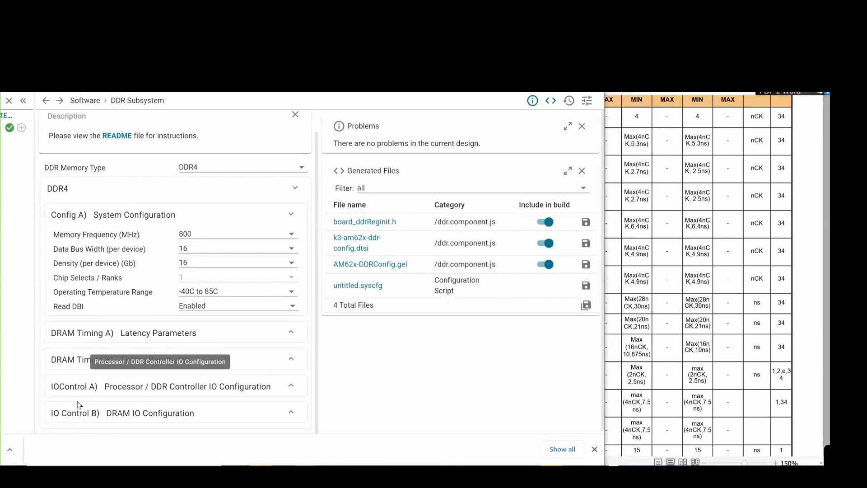
pyautogui.click(291, 387)
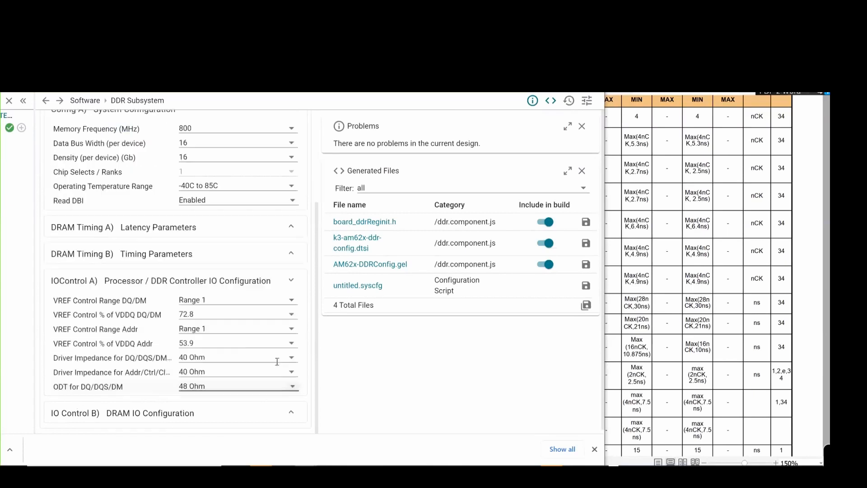
pyautogui.click(294, 415)
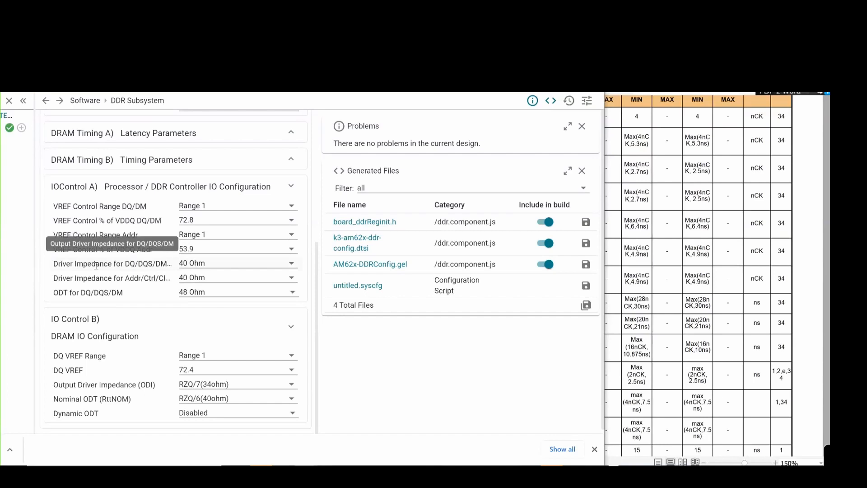
# Examine the controller's driver impedance settings for DQ/DQS/DM and Addr/Ctrl/Clk and its ODT for DQ/DQS/DM in IOControl A
pyautogui.moveTo(125, 264); pyautogui.dragTo(162, 275)
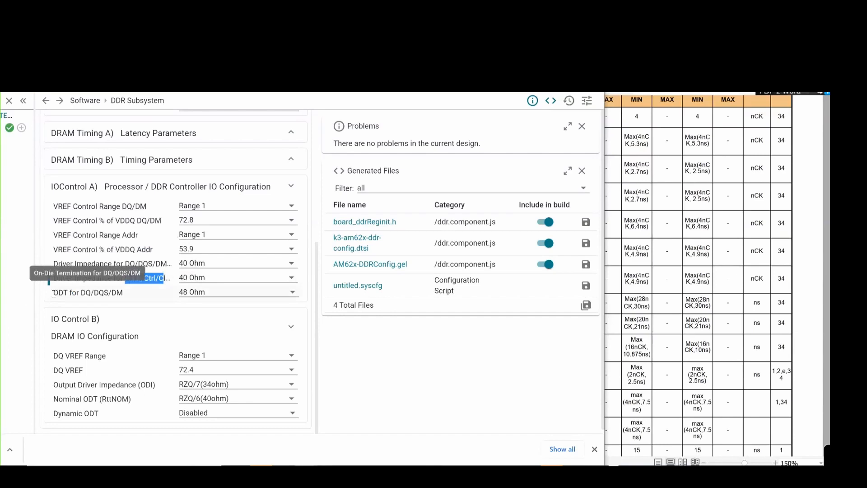
pyautogui.moveTo(53, 292); pyautogui.dragTo(125, 294)
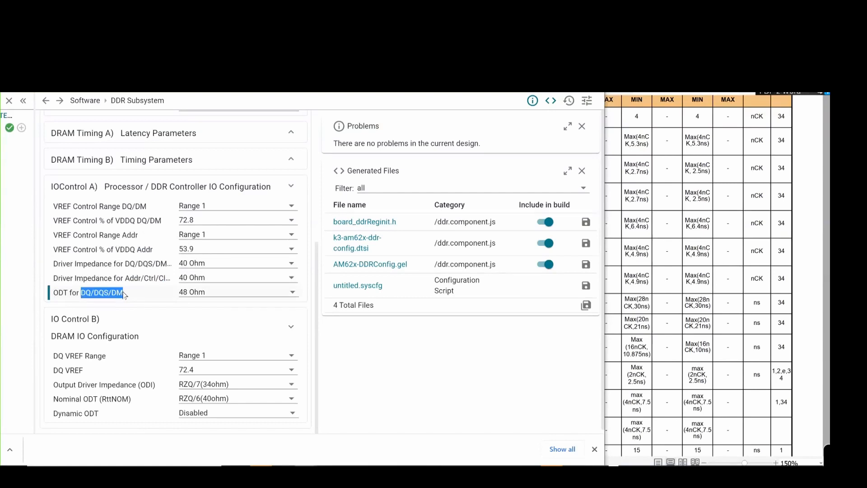
pyautogui.click(52, 279)
pyautogui.moveTo(56, 278); pyautogui.dragTo(161, 279)
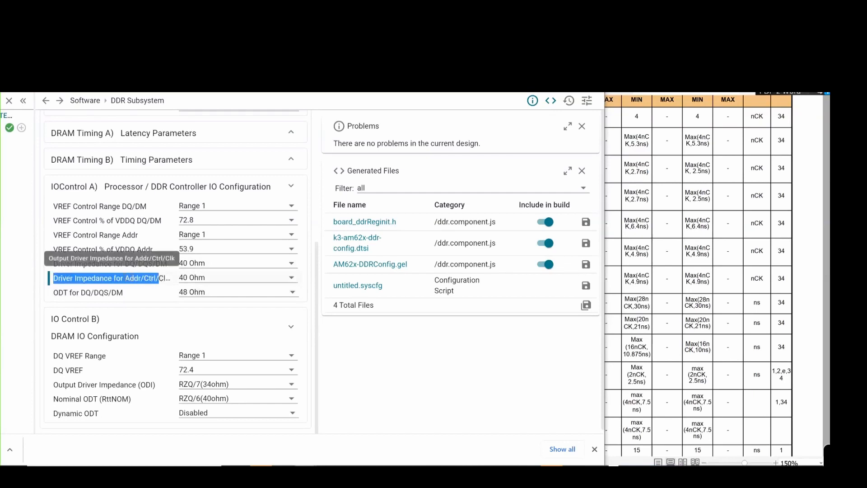
pyautogui.click(123, 277)
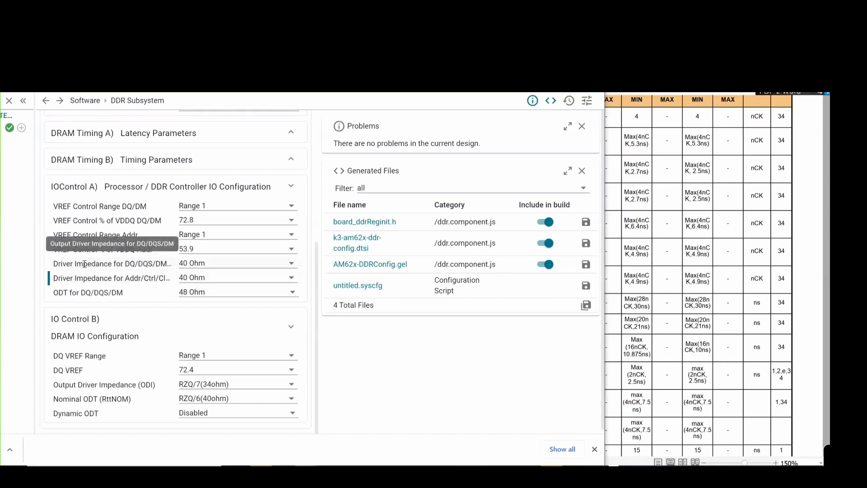
pyautogui.moveTo(70, 264); pyautogui.dragTo(153, 266)
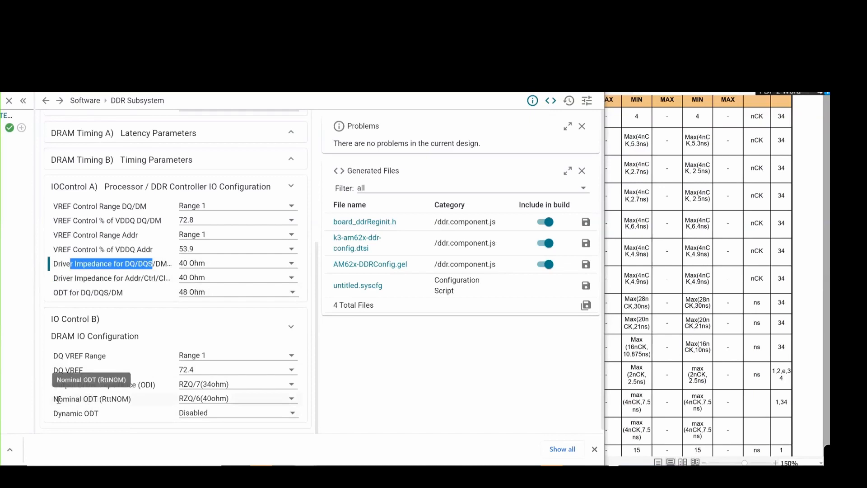
# Check the available options for Nominal ODT (RttNOM) in the DRAM IO configuration without changing the selection
pyautogui.moveTo(53, 400); pyautogui.dragTo(134, 402)
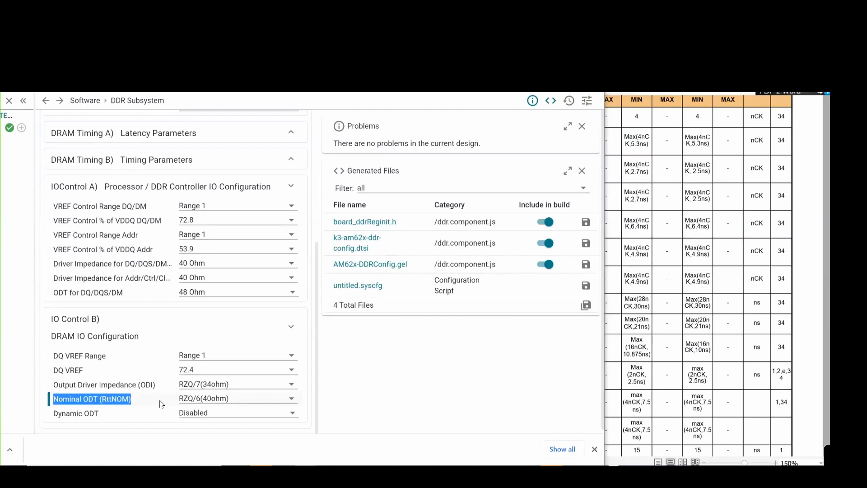
pyautogui.click(292, 400)
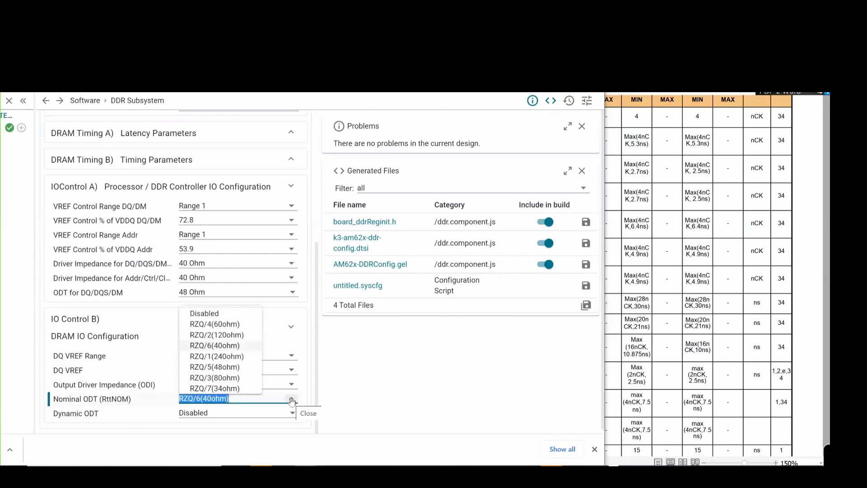
pyautogui.click(292, 400)
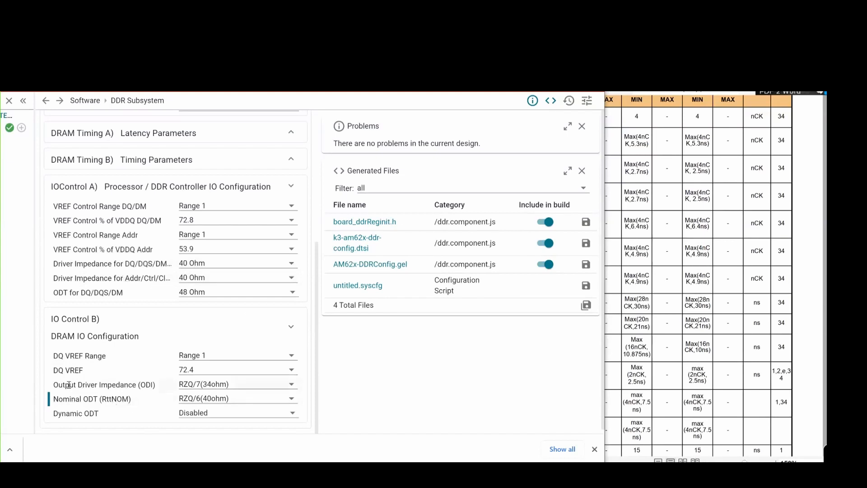
# Compare the DRAM's Output Driver Impedance and Nominal ODT with the controller's driver impedance and ODT settings
pyautogui.moveTo(54, 385); pyautogui.dragTo(155, 385)
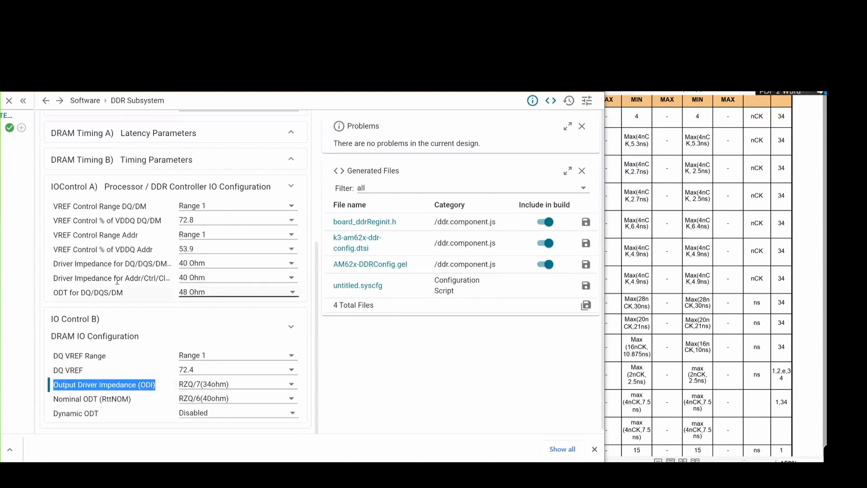
pyautogui.click(54, 292)
pyautogui.moveTo(55, 291); pyautogui.dragTo(121, 295)
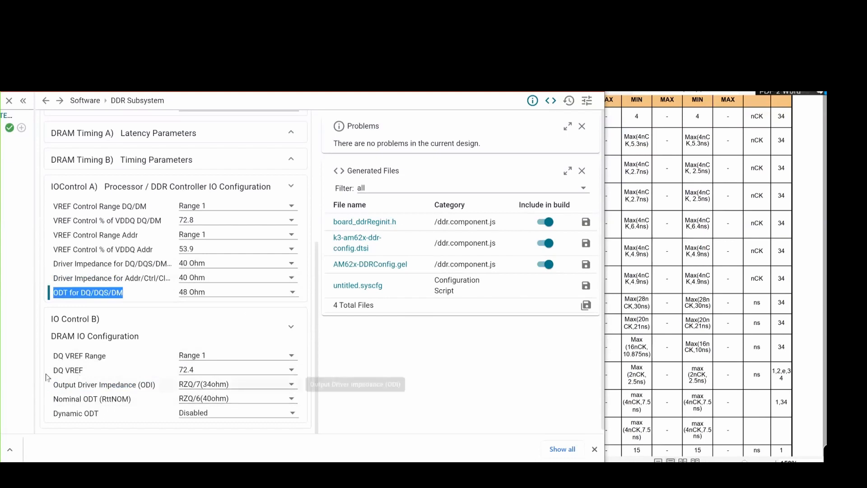
pyautogui.moveTo(59, 385); pyautogui.dragTo(134, 399)
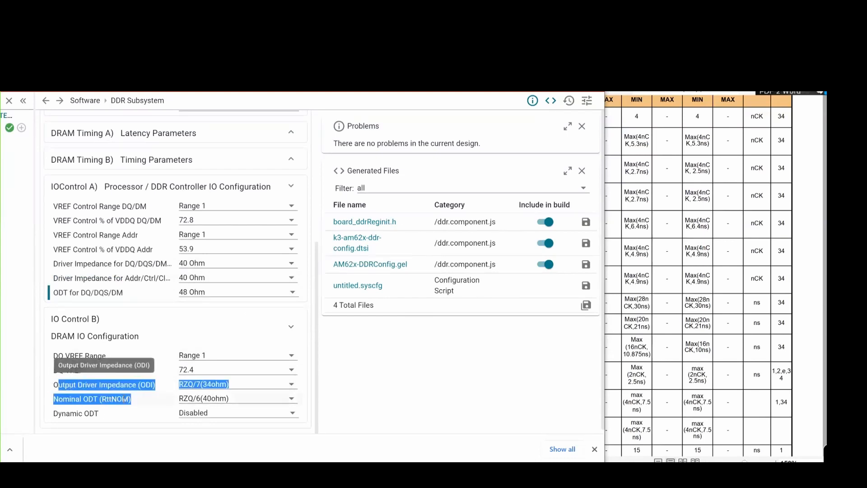
pyautogui.moveTo(54, 264); pyautogui.dragTo(129, 299)
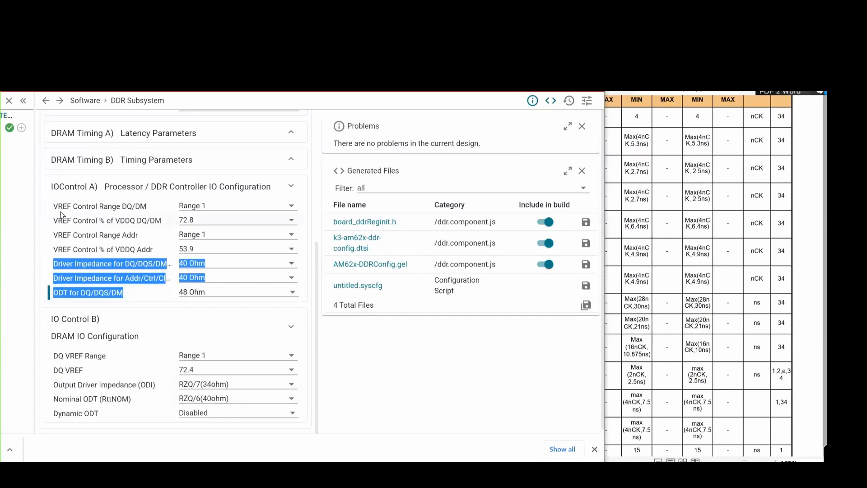
# Examine the controller's VREF Control settings and the DRAM's DQ VREF Range and DQ VREF, then return to the System Configuration section
pyautogui.moveTo(54, 207); pyautogui.dragTo(113, 207)
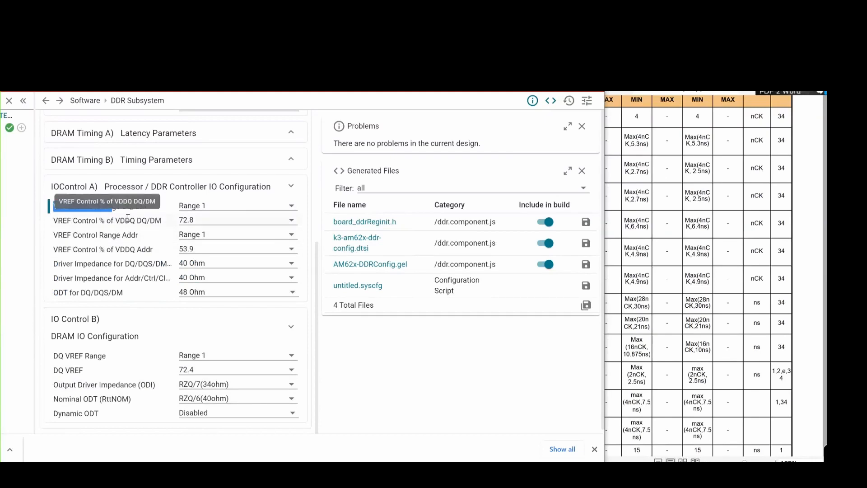
pyautogui.click(66, 358)
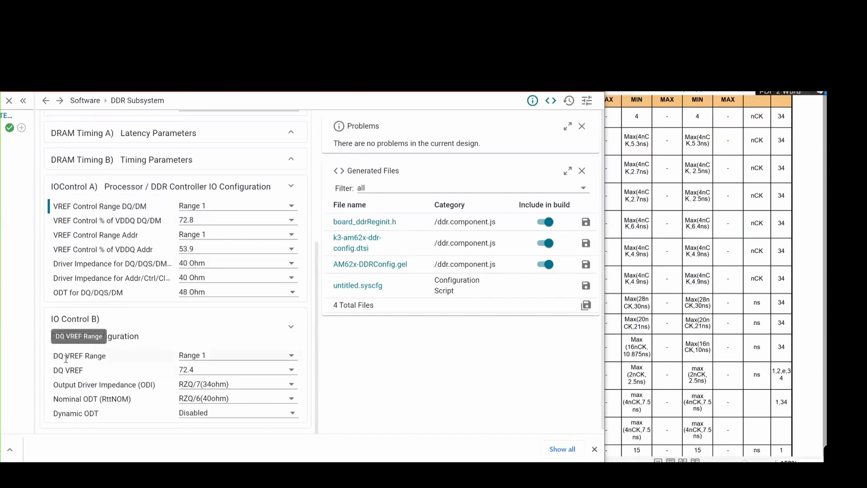
pyautogui.moveTo(56, 355); pyautogui.dragTo(79, 370)
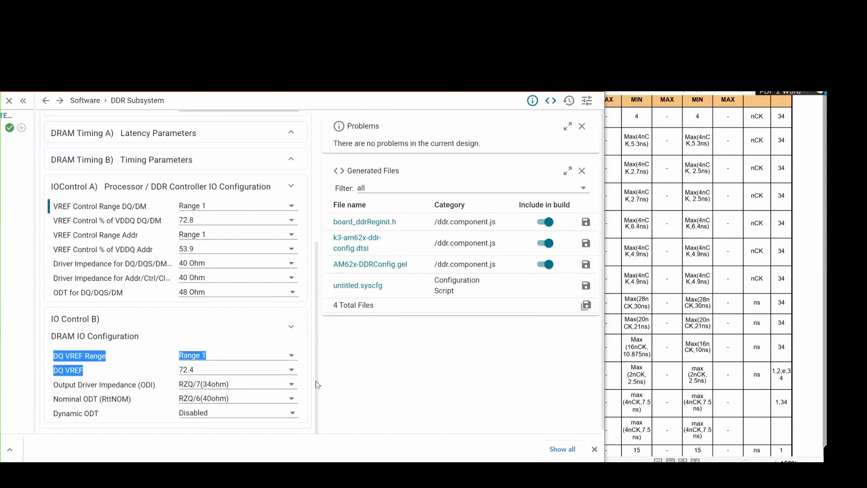
pyautogui.scroll(5, 240, 215)
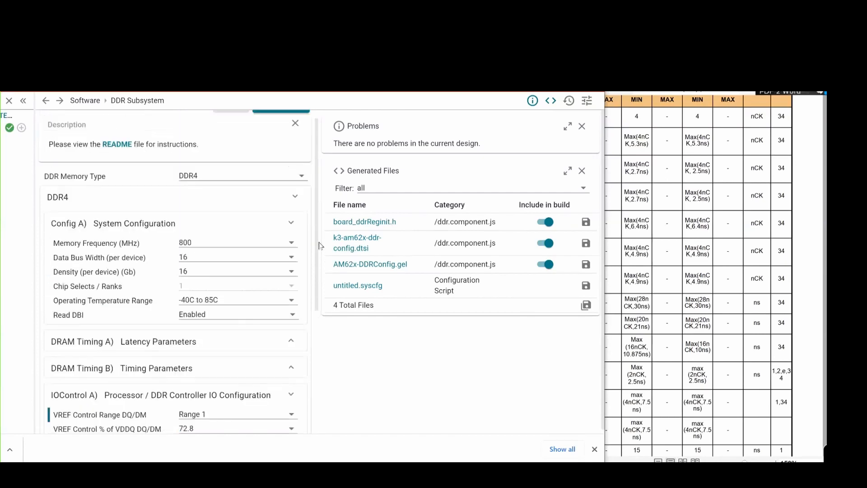